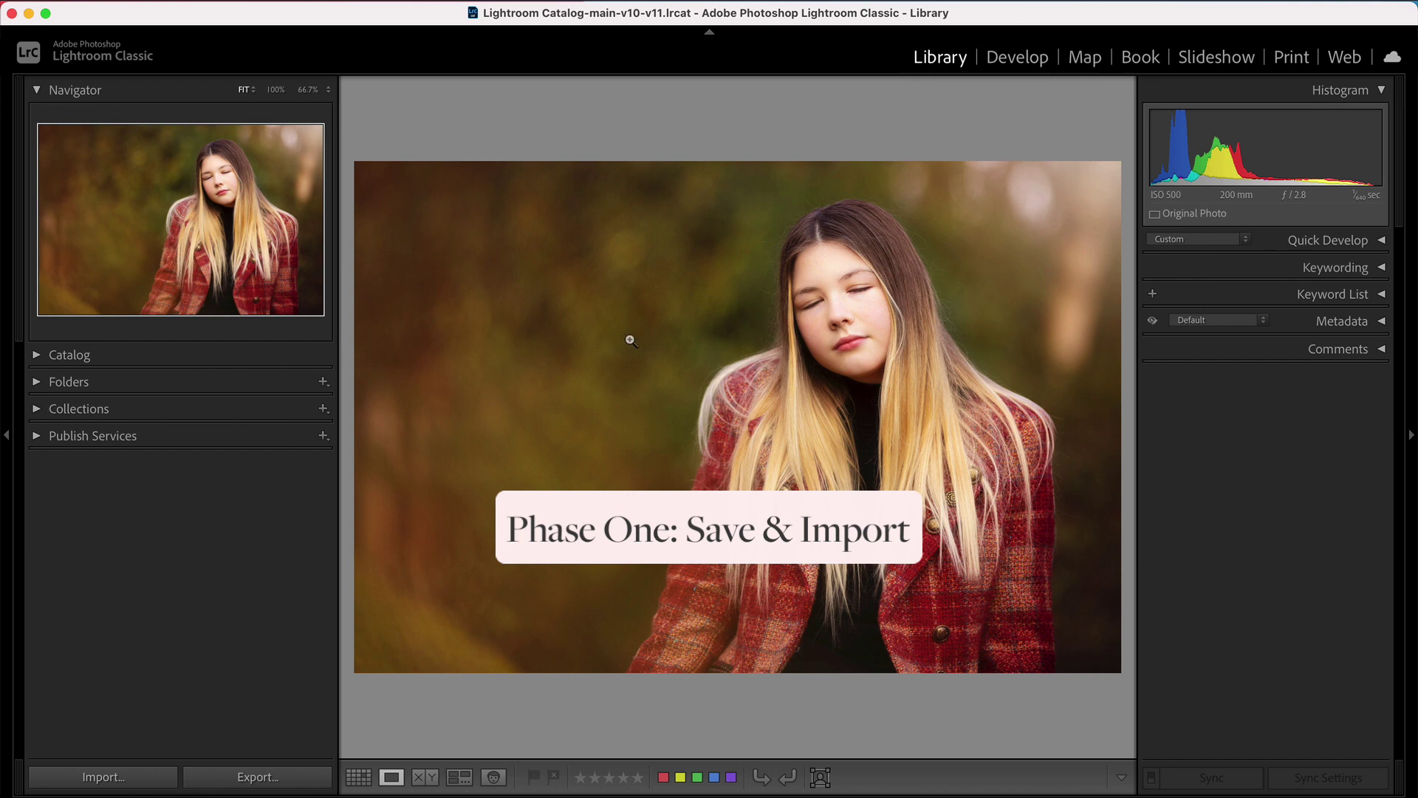
Step: Review the import options and the new photos in the Untitled card's DCIM folder, and close the import window
{"action": "left_click", "coordinate": [103, 777]}
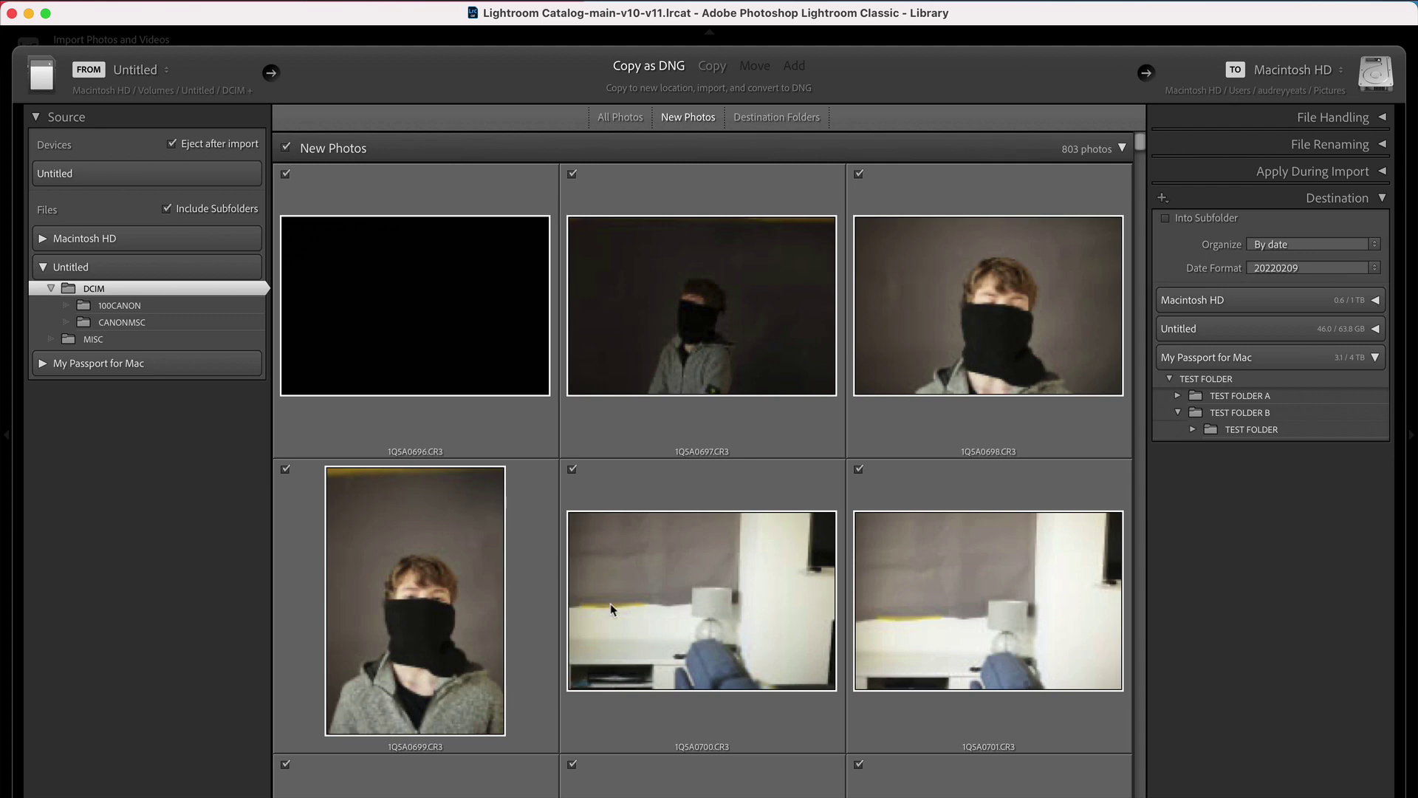
{"action": "scroll", "coordinate": [703, 635], "scroll_direction": "down", "scroll_amount": 4}
{"action": "scroll", "coordinate": [702, 635], "scroll_direction": "up", "scroll_amount": 3}
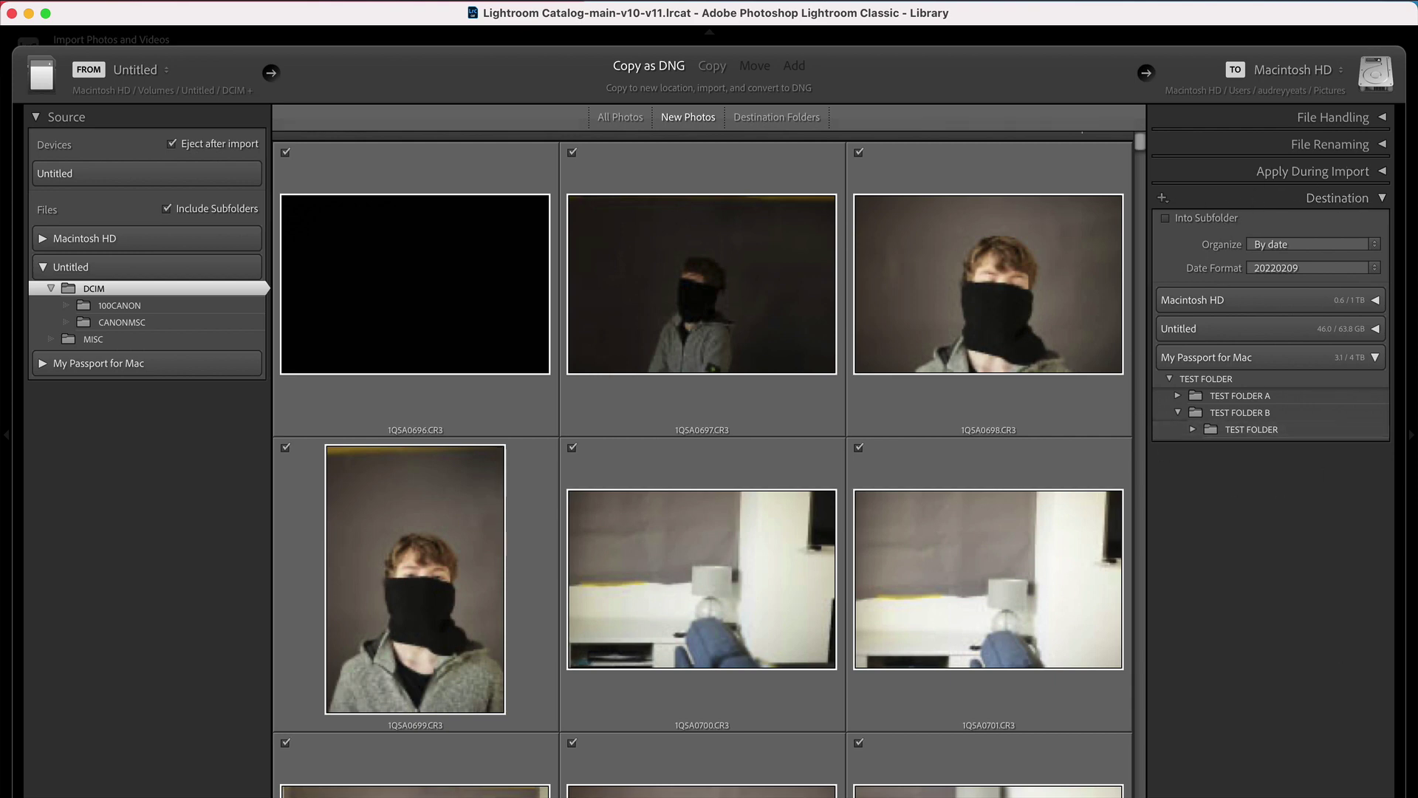
{"action": "key", "text": "Return"}
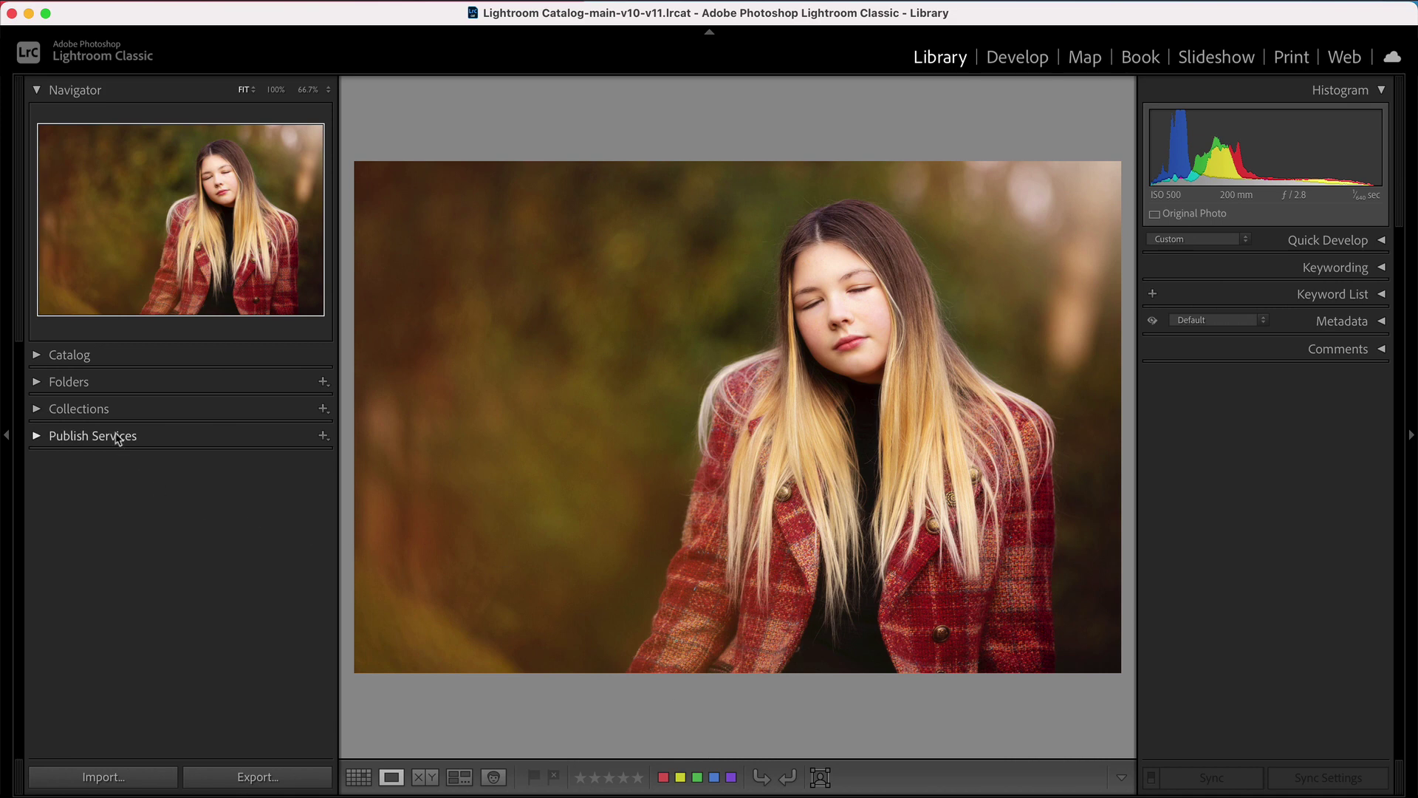
Step: Examine the list of collections, including Training Collection, and collapse it again
{"action": "left_click", "coordinate": [38, 408]}
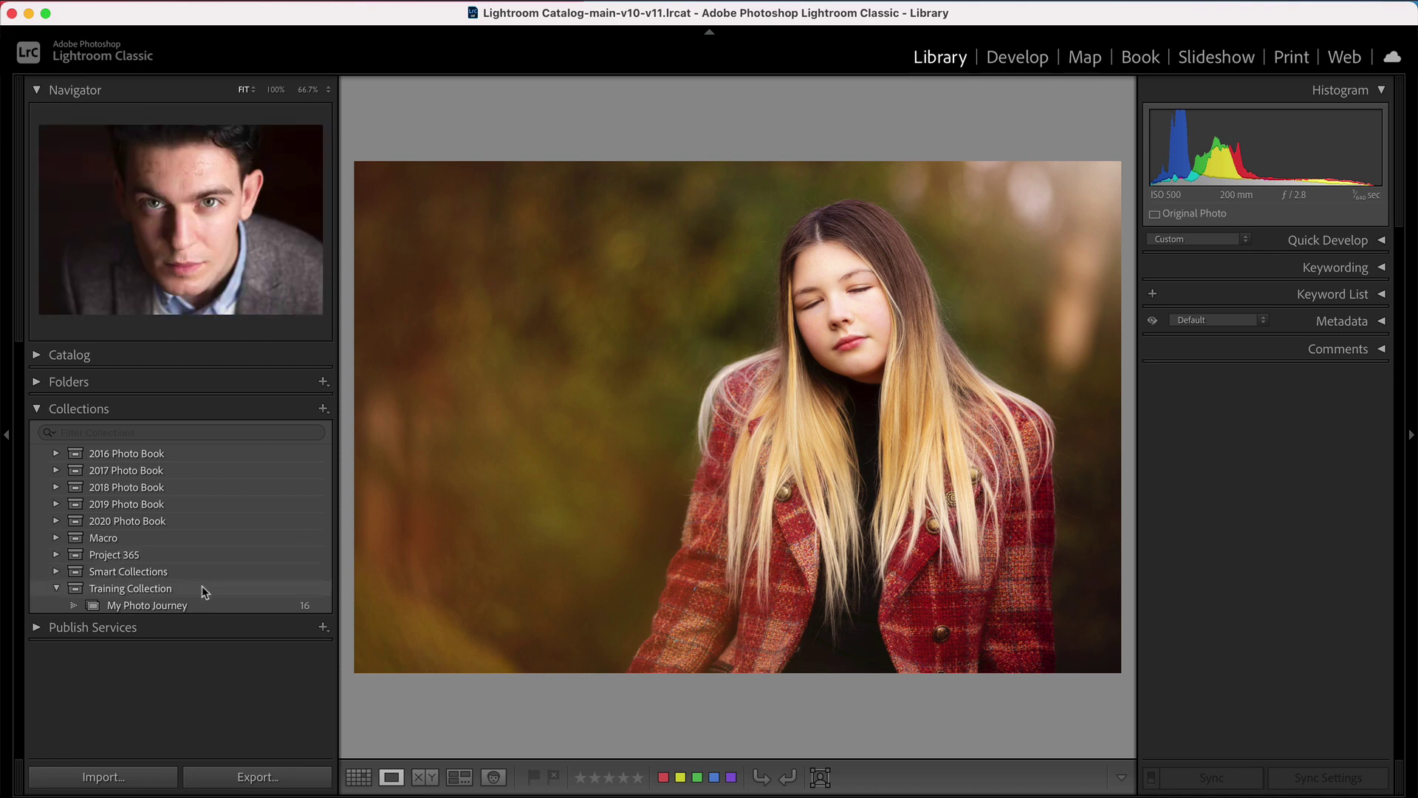
{"action": "left_click", "coordinate": [40, 408]}
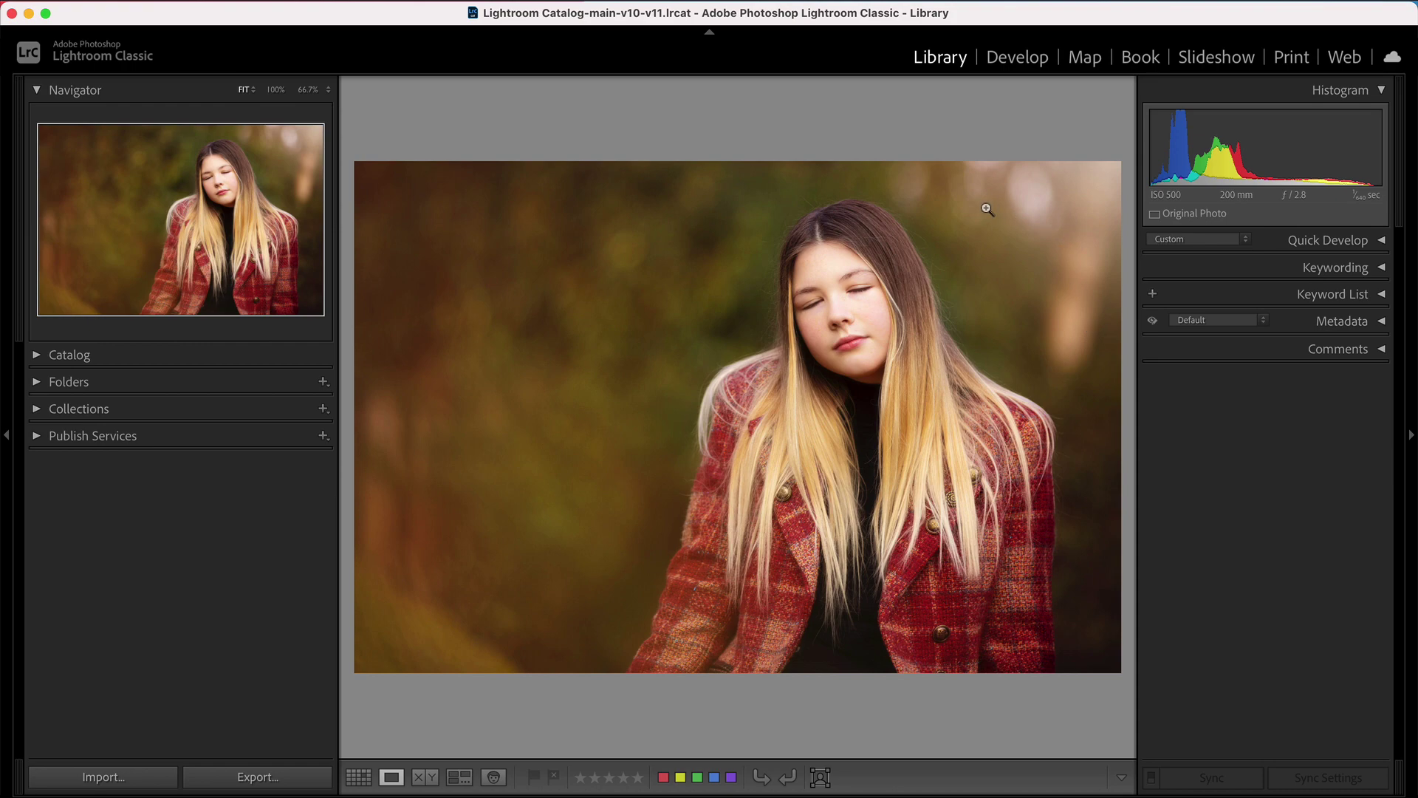
Step: Switch to the Develop module and show the next photo
{"action": "left_click", "coordinate": [1025, 68]}
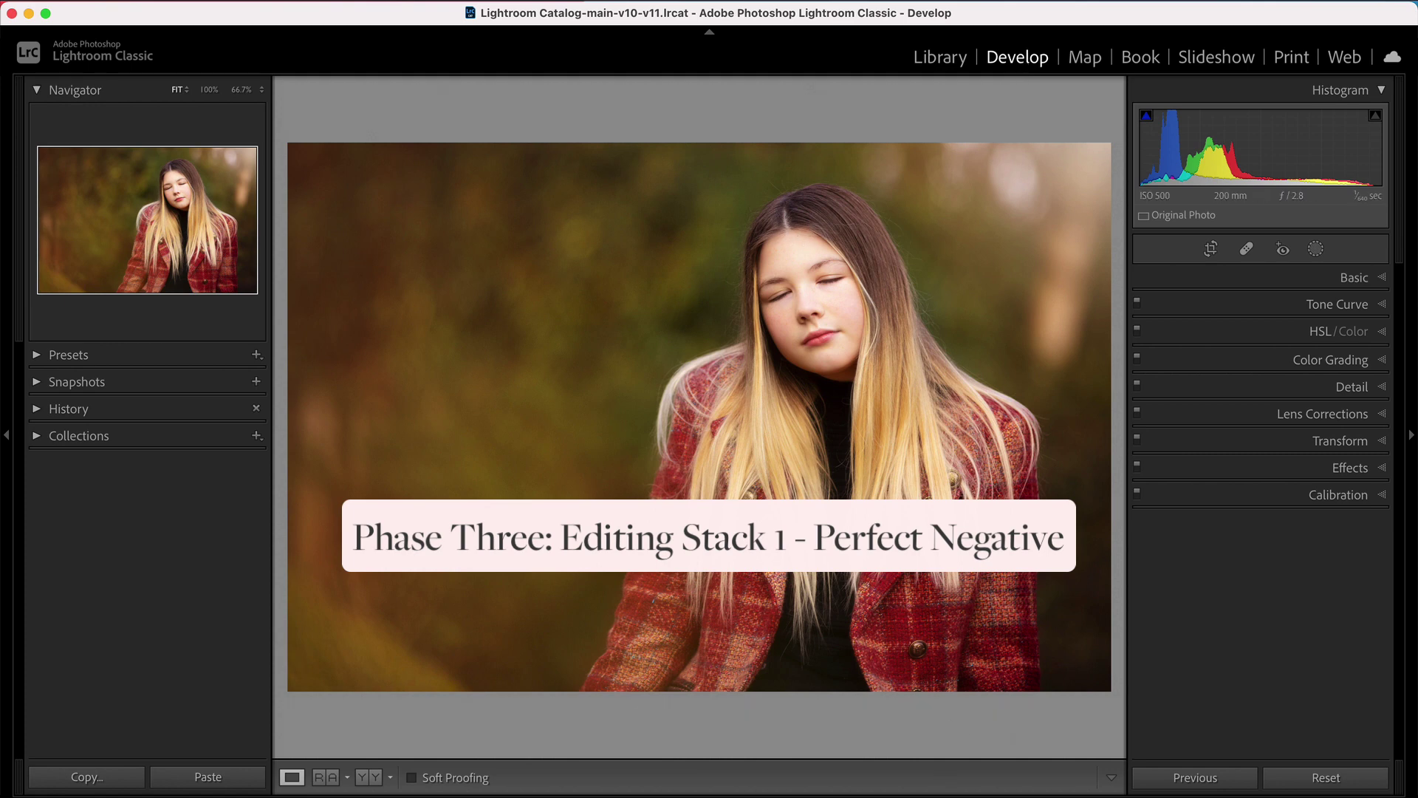
{"action": "key", "text": "Right"}
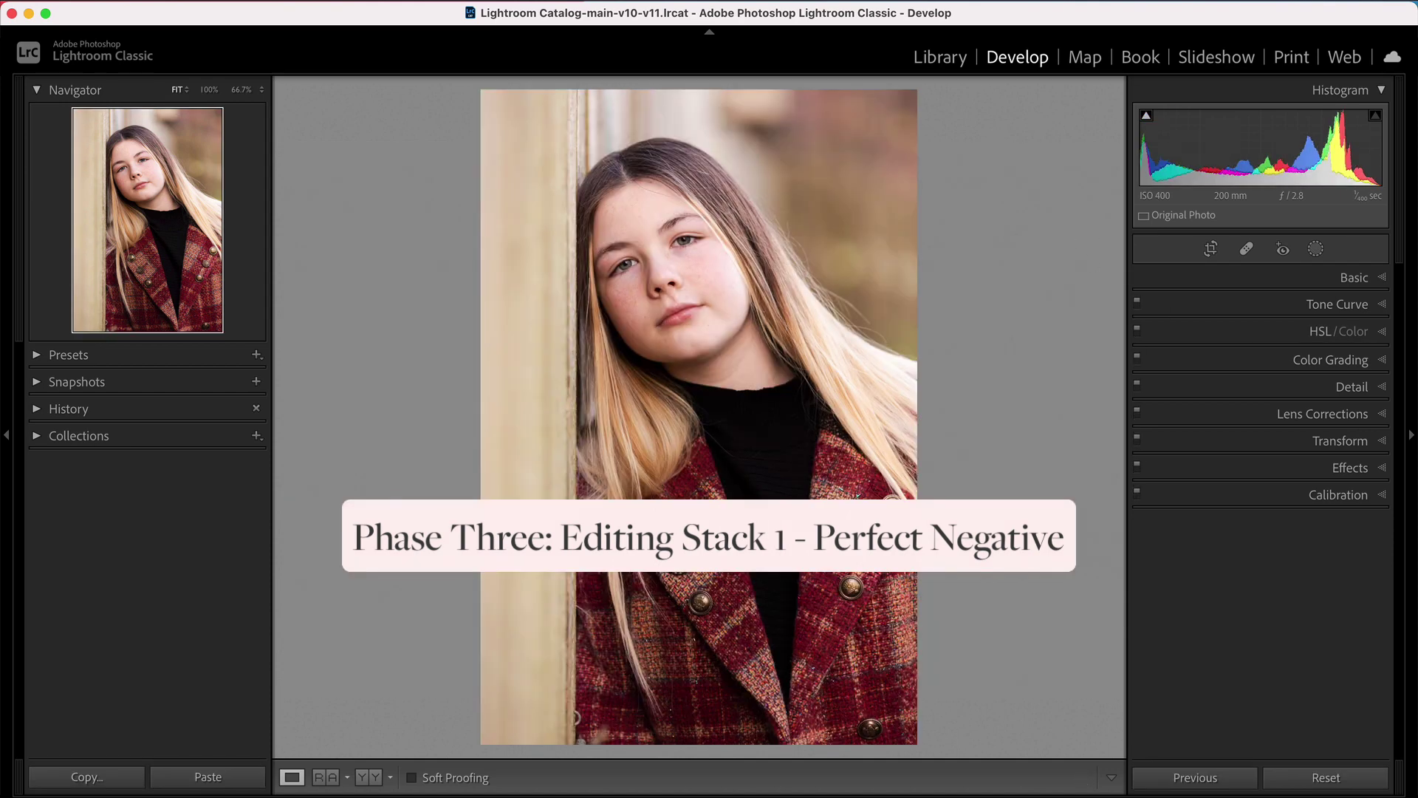
Step: Examine the portrait's Basic adjustments and its RGB point tone curve without changing them
{"action": "left_click", "coordinate": [1380, 279]}
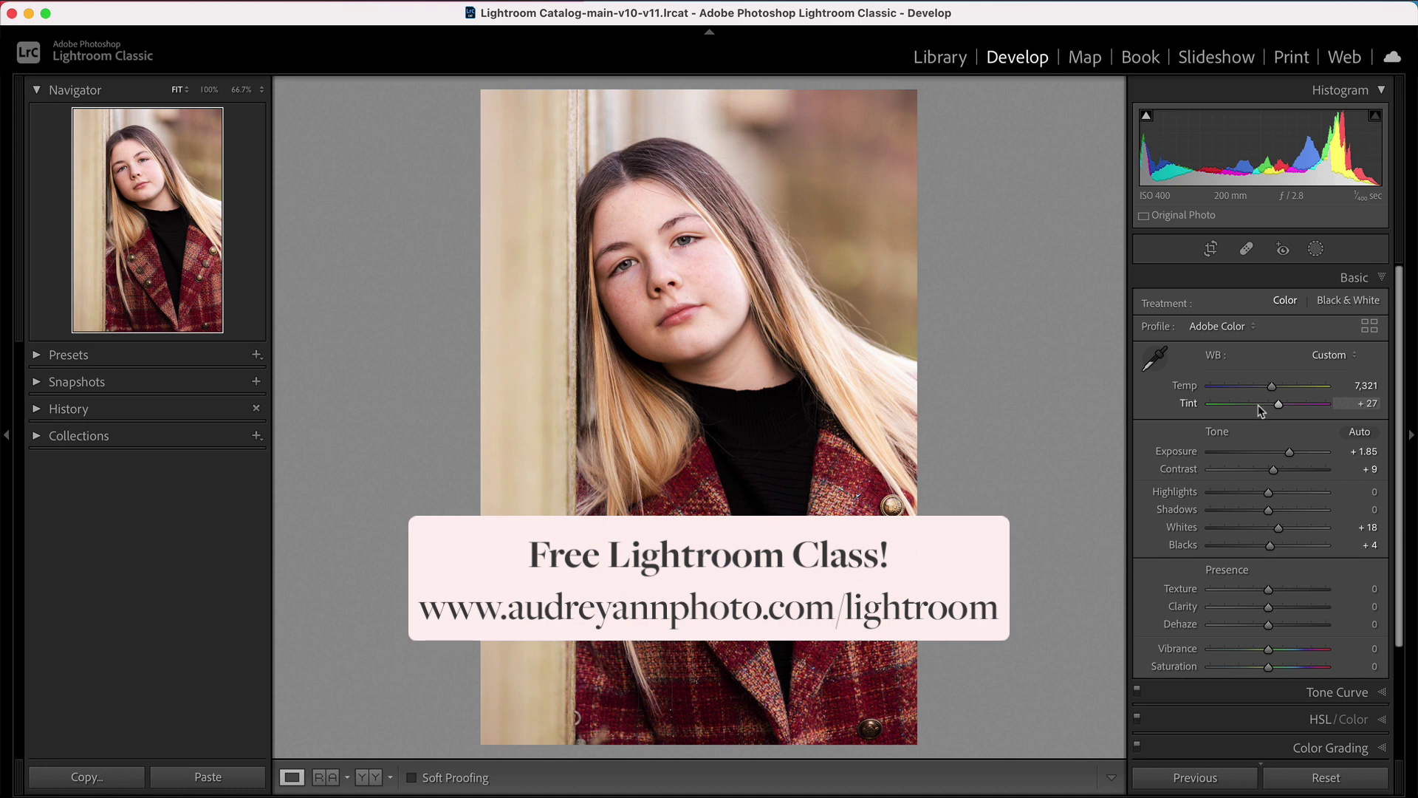
{"action": "left_click", "coordinate": [1381, 281]}
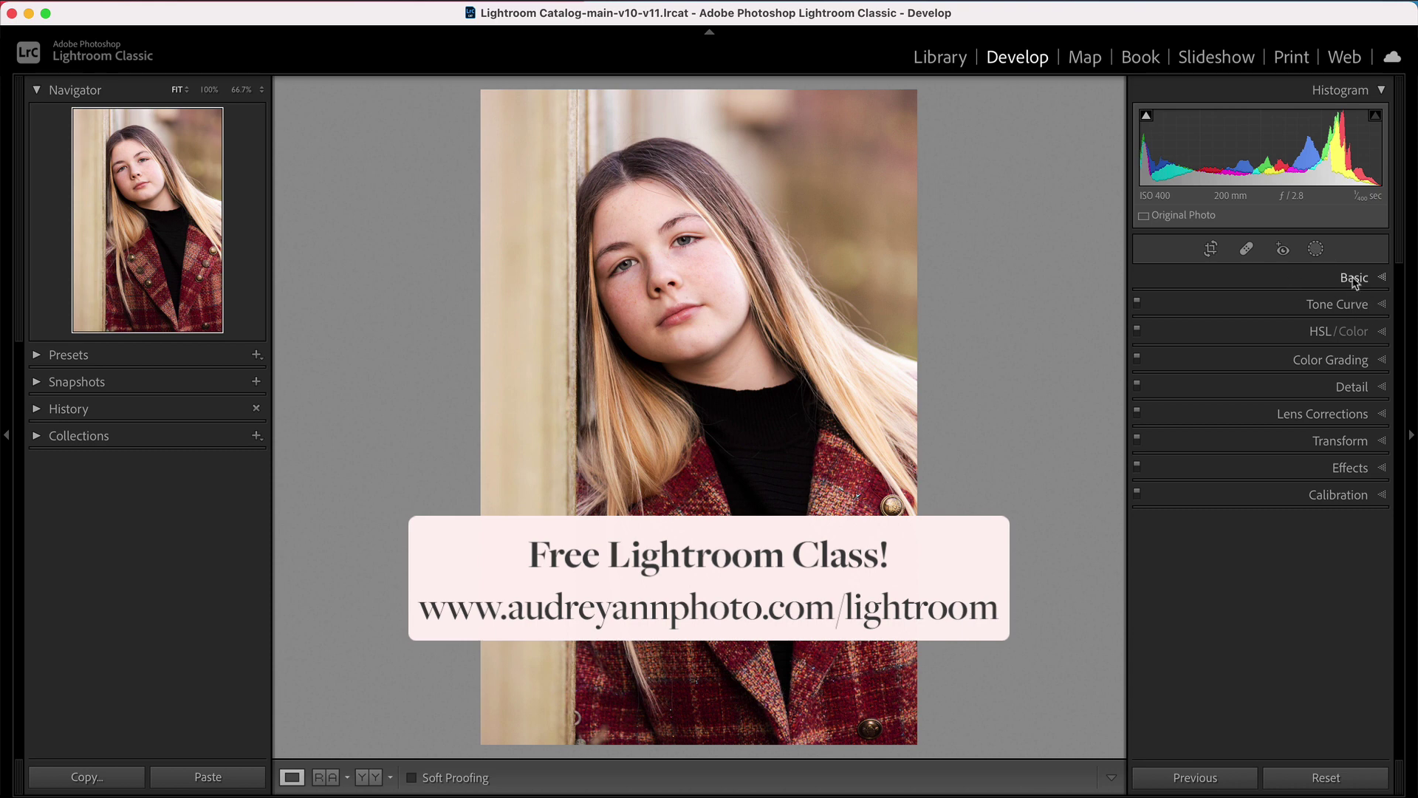
{"action": "left_click", "coordinate": [1372, 308]}
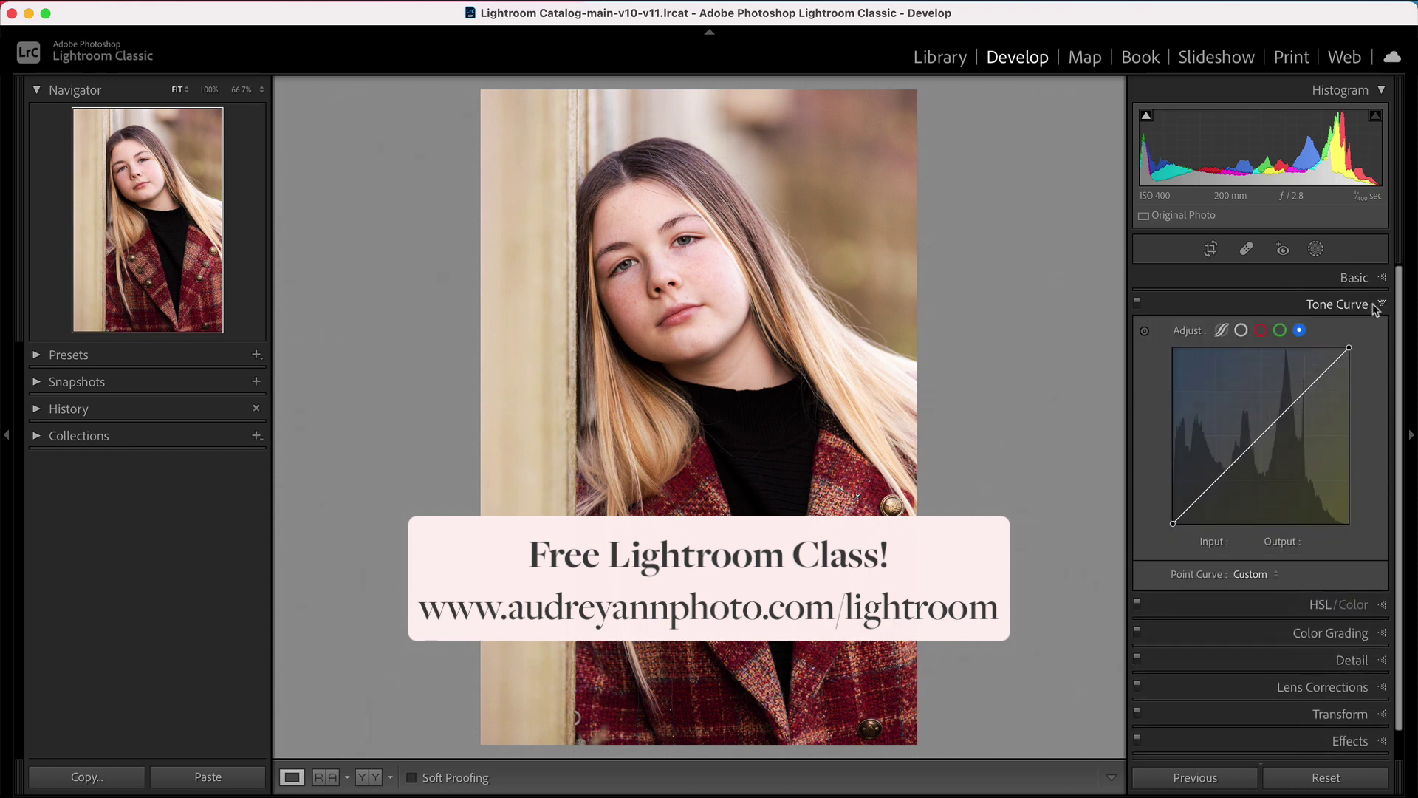
{"action": "left_click", "coordinate": [1241, 330]}
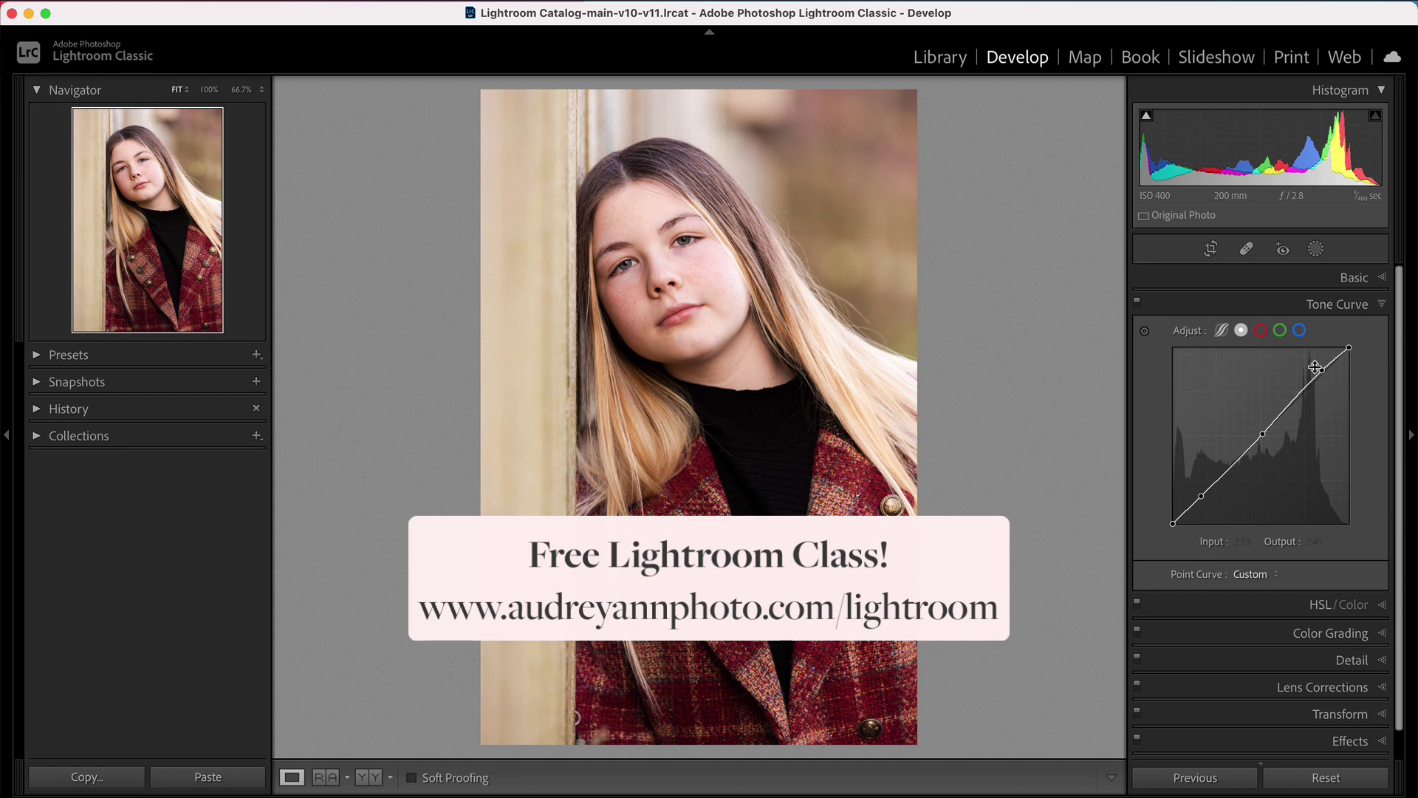
{"action": "left_click", "coordinate": [1382, 306]}
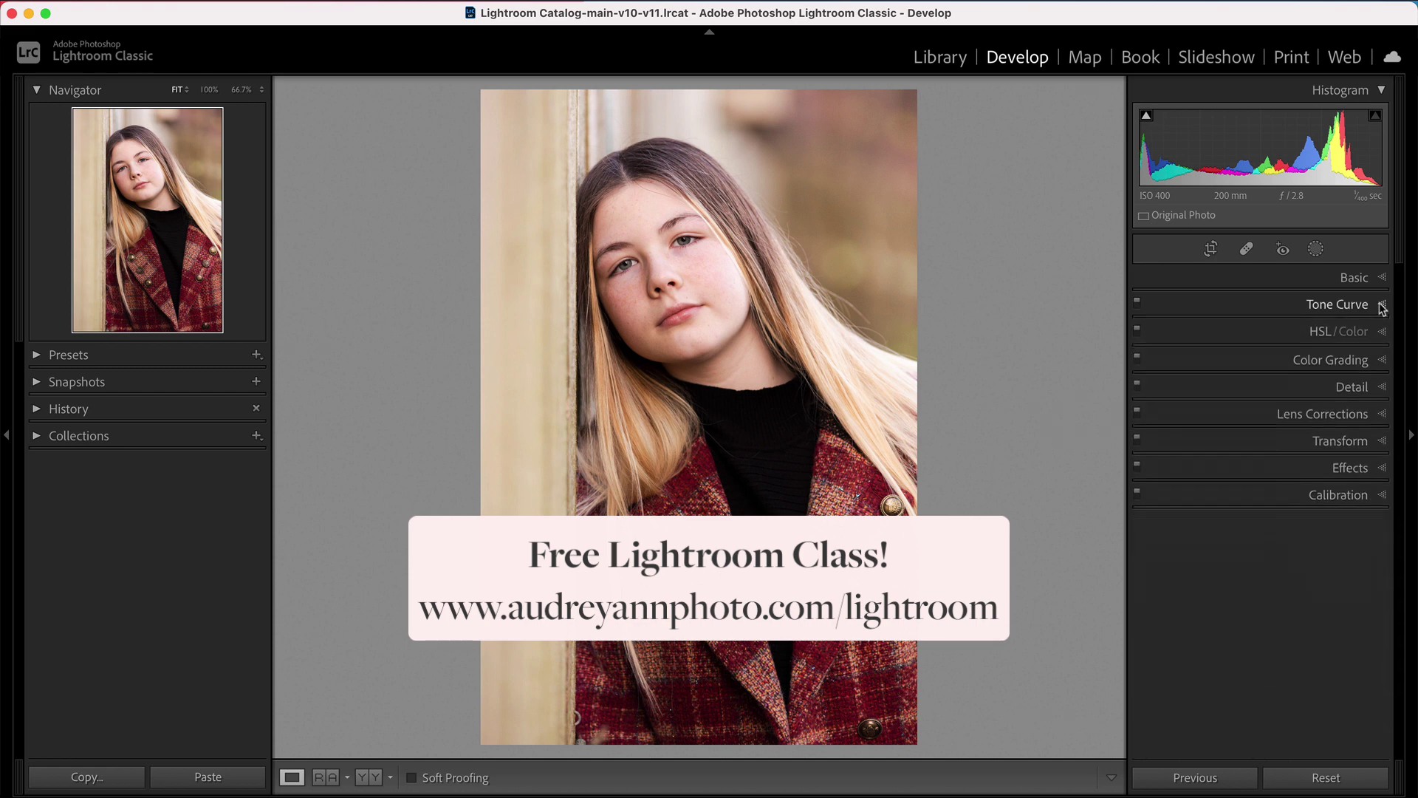
Step: Examine the portrait's Detail, Lens Corrections and Transform settings for sharpening, noise reduction, lens profile and Upright
{"action": "left_click", "coordinate": [1382, 387]}
{"action": "scroll", "coordinate": [1256, 576], "scroll_direction": "down", "scroll_amount": 2}
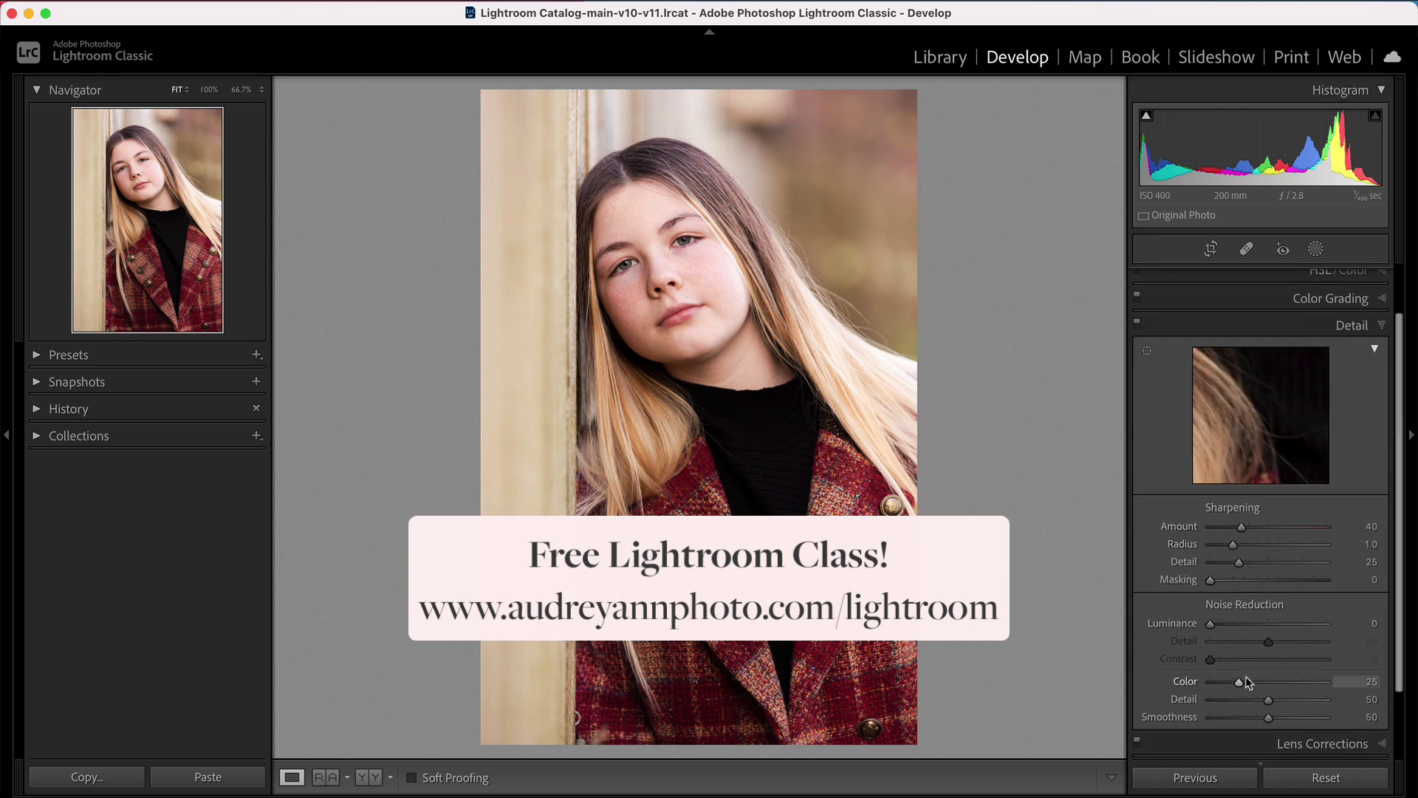
{"action": "left_click", "coordinate": [1380, 326]}
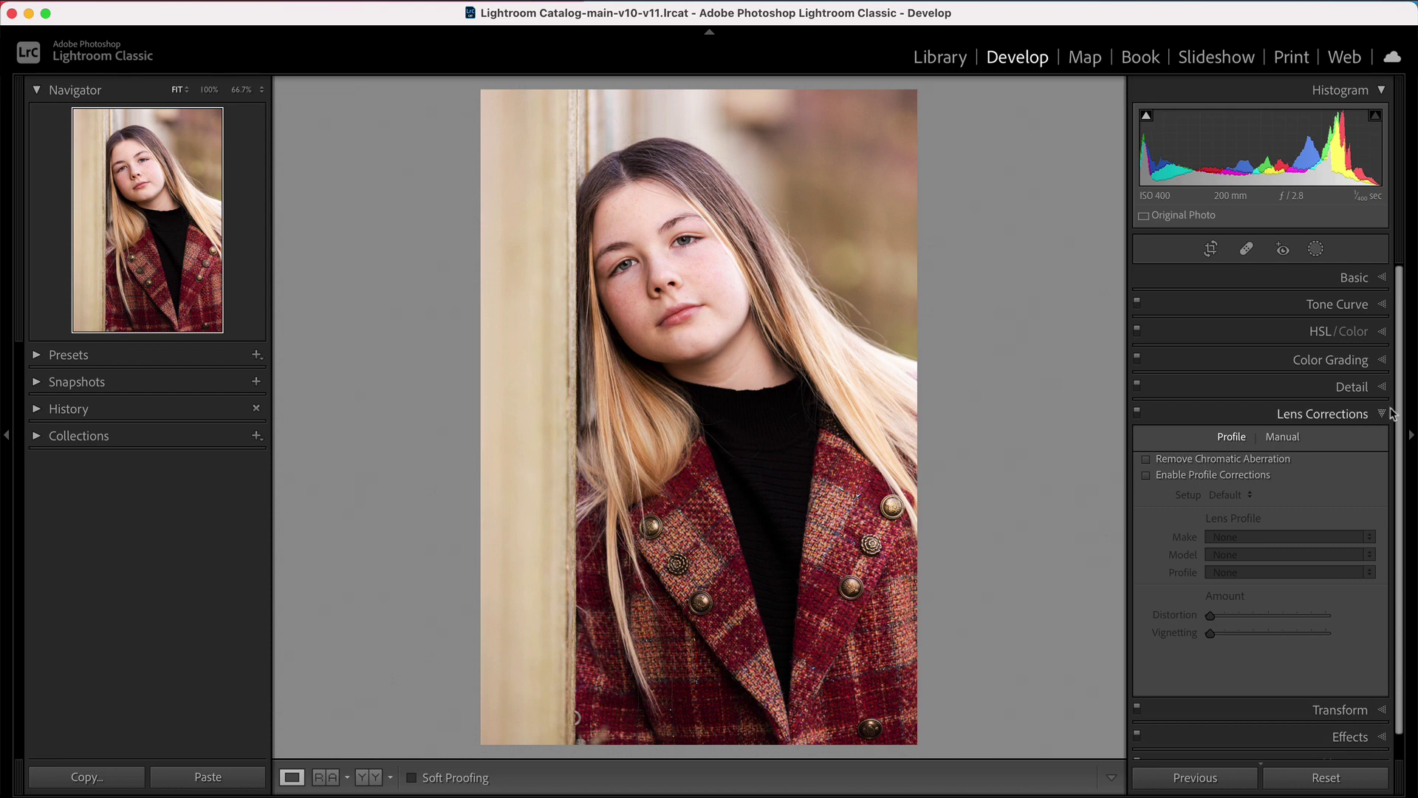
{"action": "left_click", "coordinate": [1384, 416]}
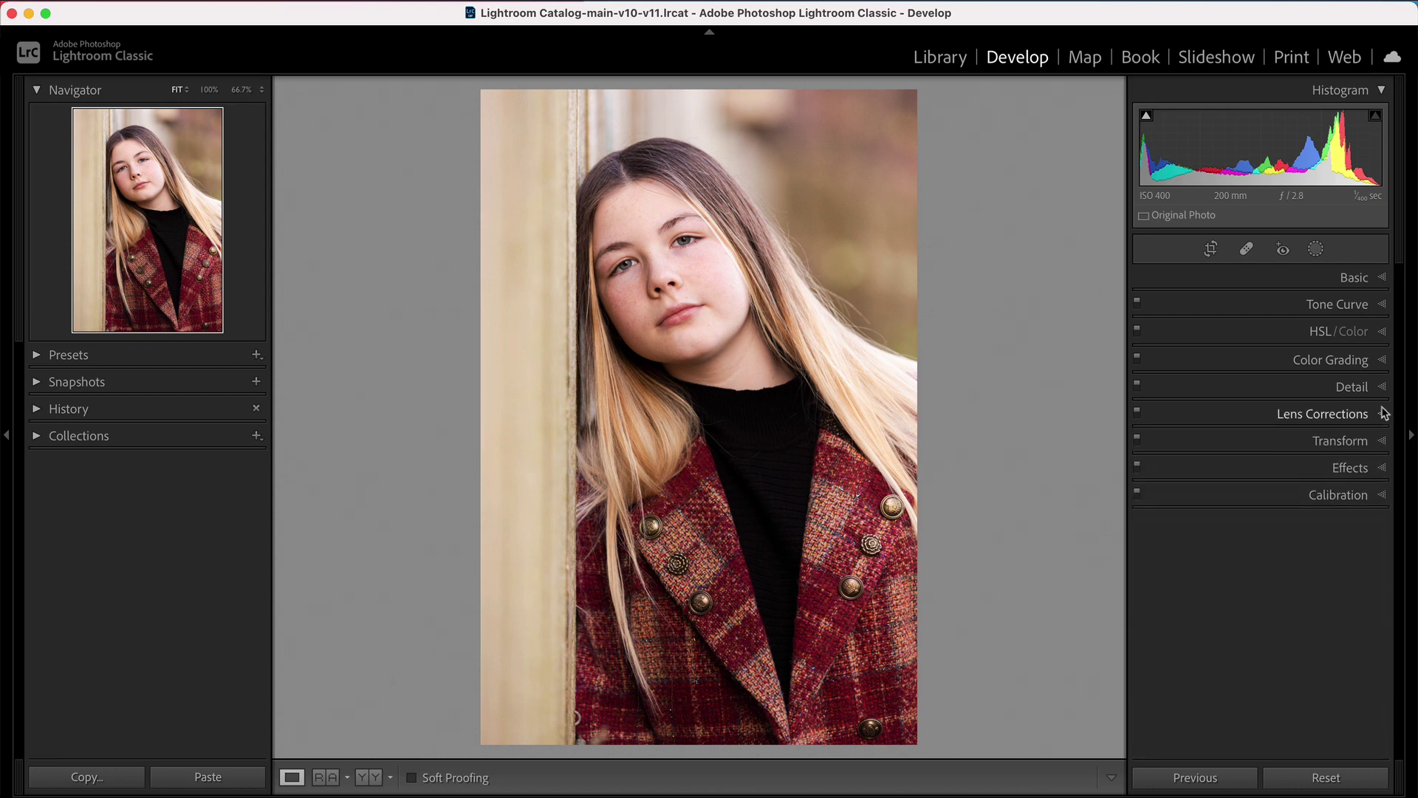
{"action": "left_click", "coordinate": [1382, 441]}
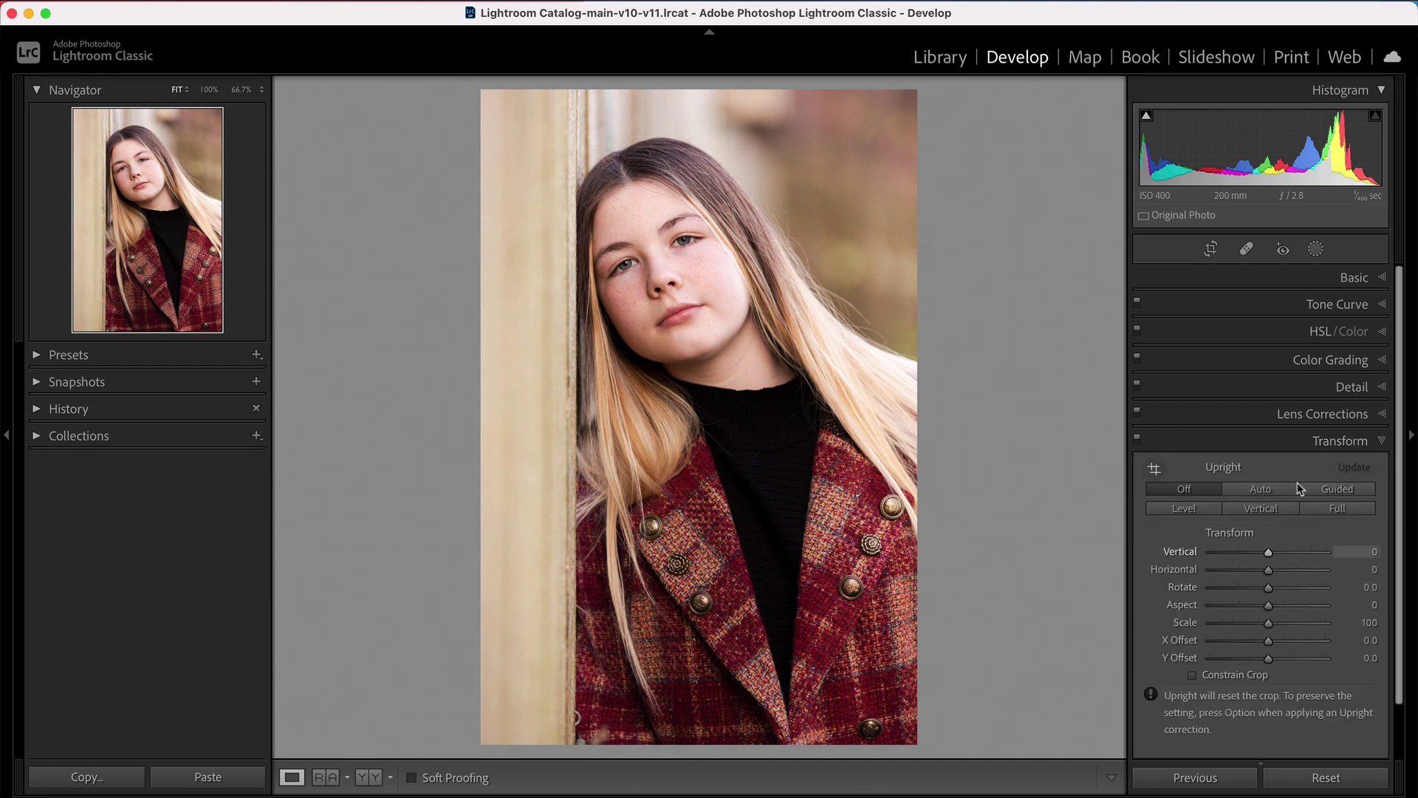
{"action": "left_click", "coordinate": [1380, 444]}
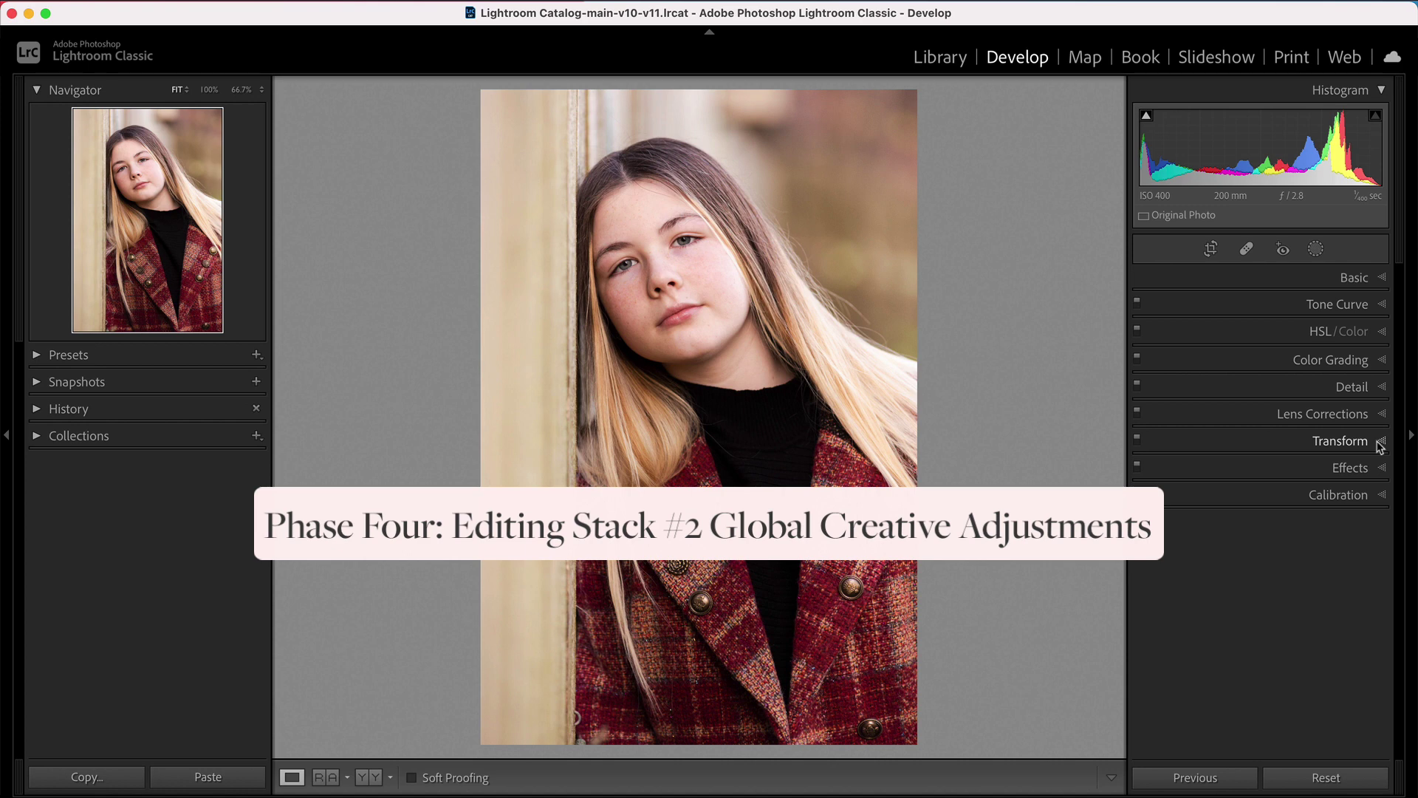
Step: Examine the red, green and blue channels of the portrait's tone curve
{"action": "left_click", "coordinate": [1380, 332]}
{"action": "left_click", "coordinate": [1383, 305]}
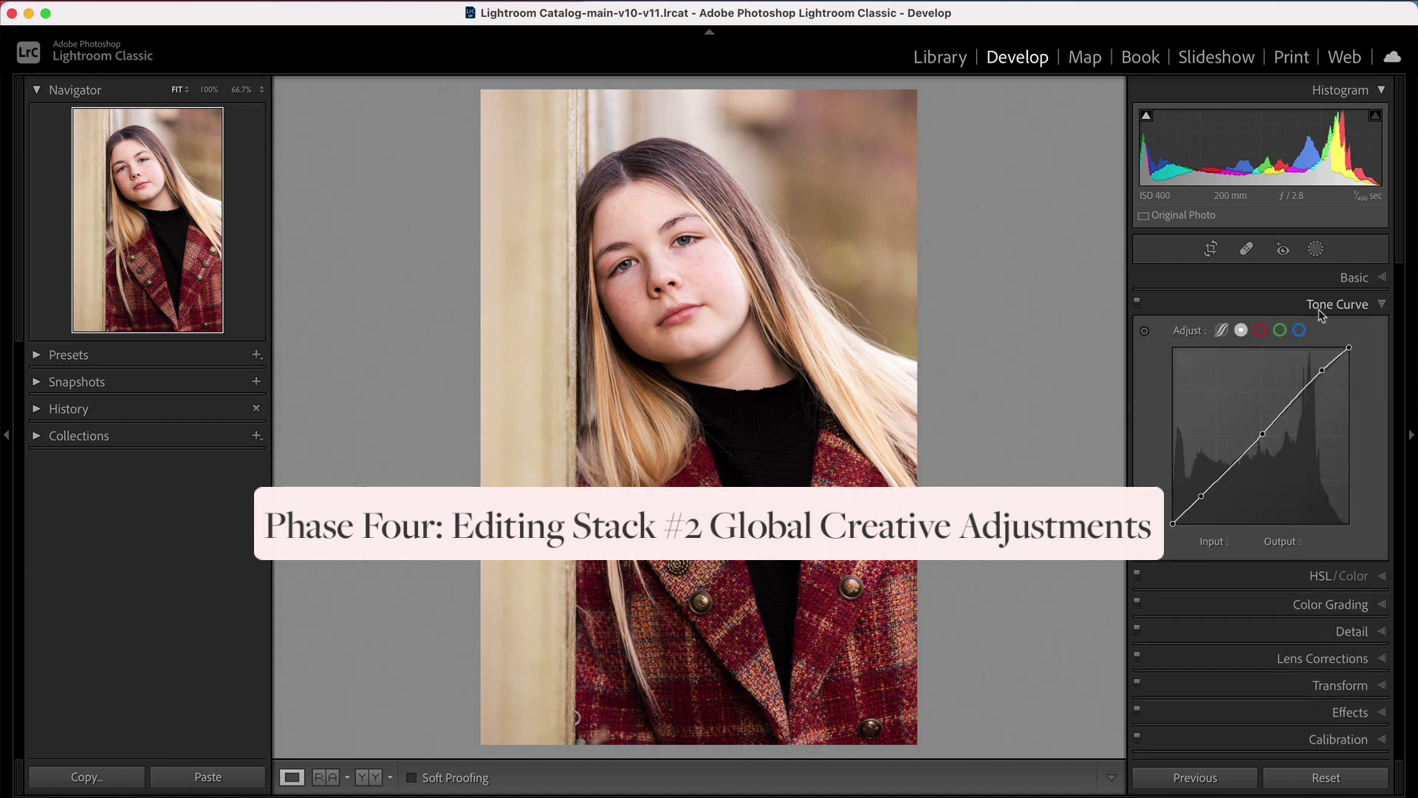
{"action": "left_click", "coordinate": [1261, 331]}
{"action": "left_click", "coordinate": [1282, 330]}
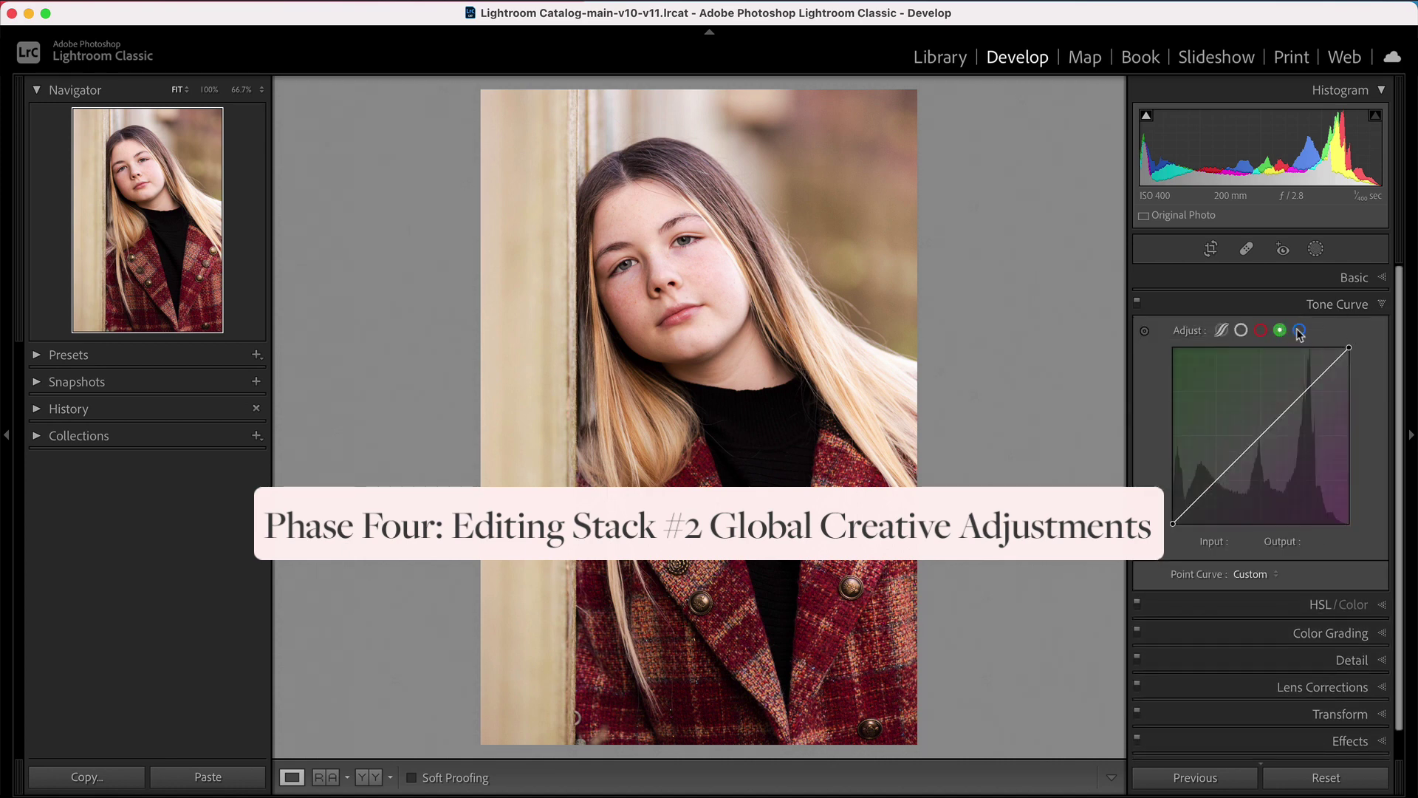
{"action": "left_click", "coordinate": [1300, 330]}
{"action": "left_click", "coordinate": [1383, 306]}
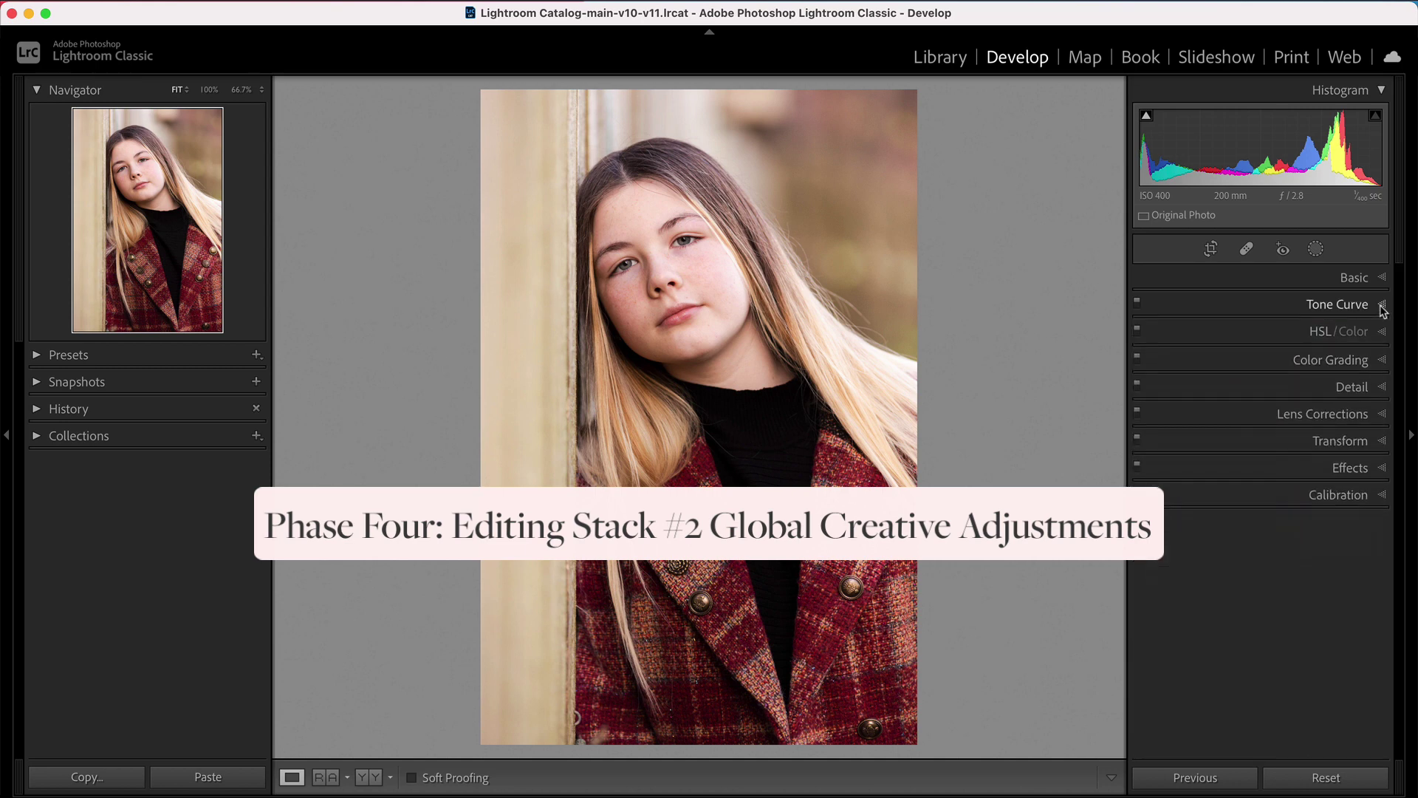
Step: Examine the HSL hue sliders and the Color Grading wheels for midtones, shadows and highlights
{"action": "left_click", "coordinate": [1381, 333]}
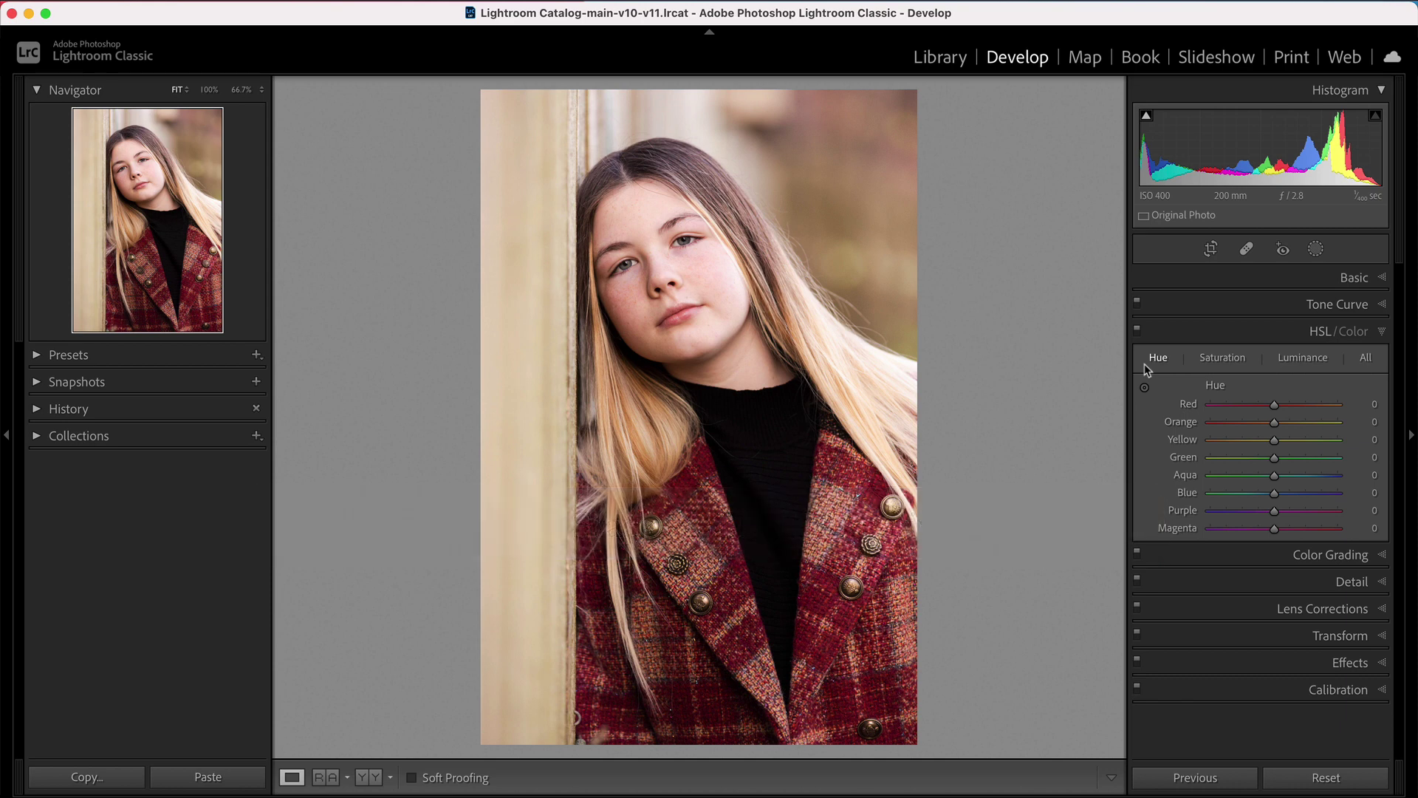
{"action": "left_click", "coordinate": [1381, 332]}
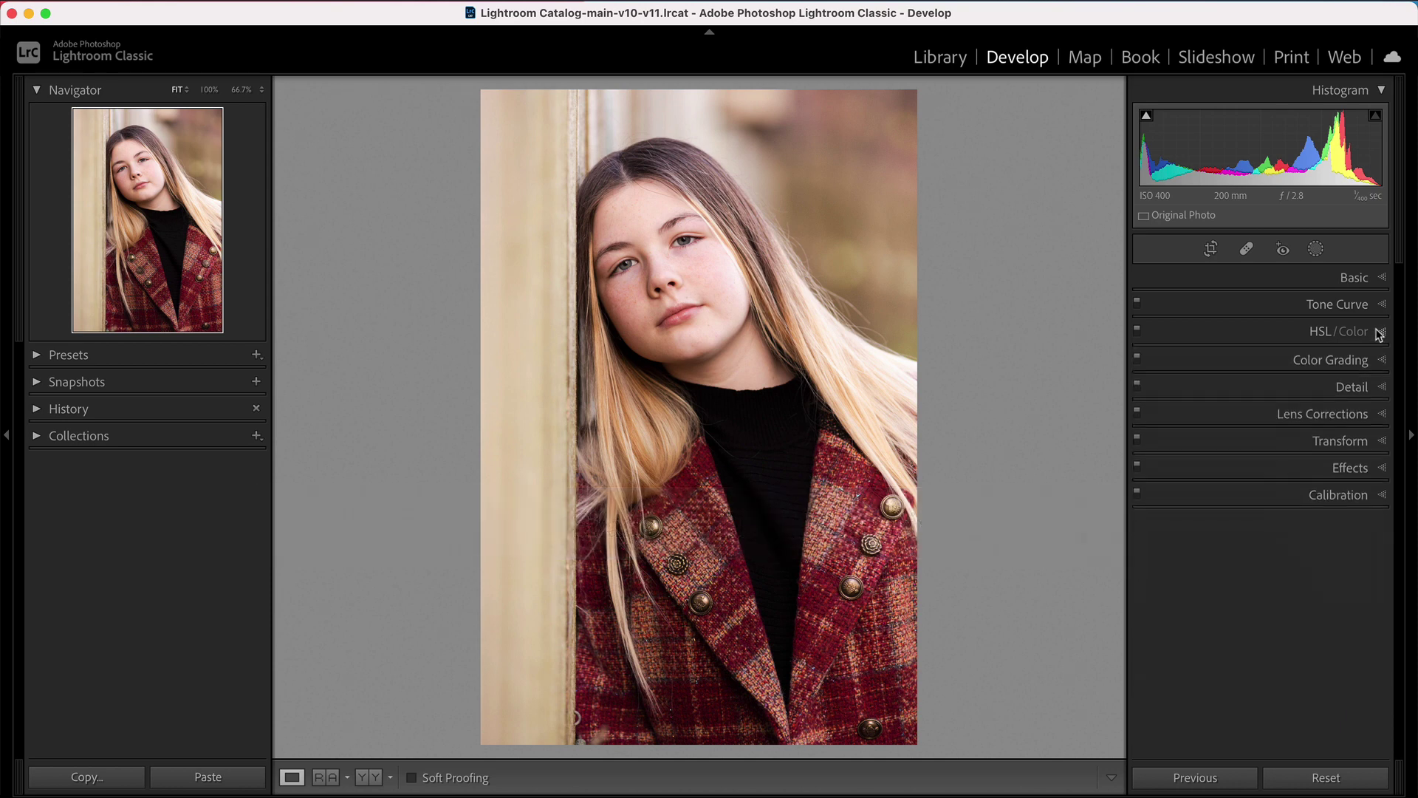
{"action": "left_click", "coordinate": [1379, 362]}
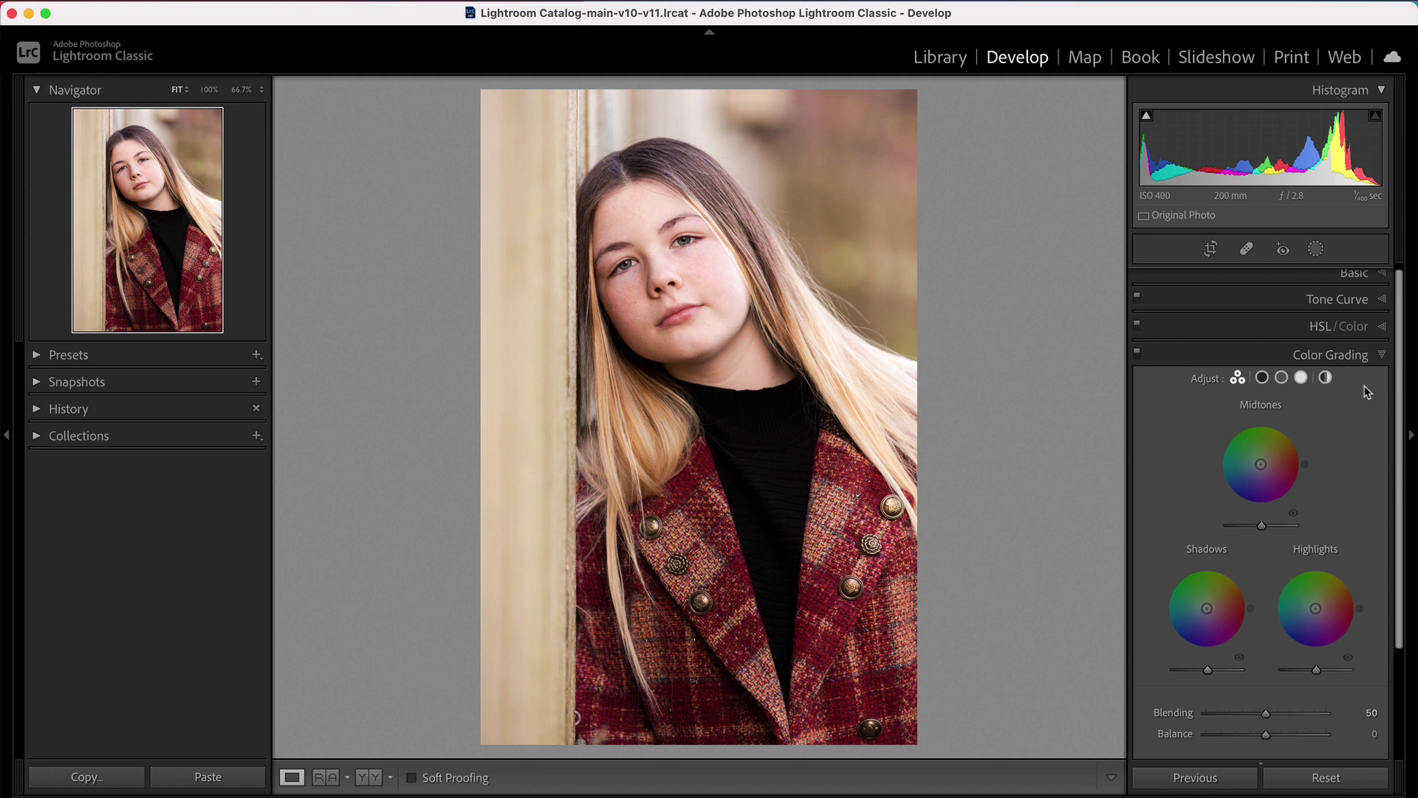
{"action": "left_click", "coordinate": [1372, 357]}
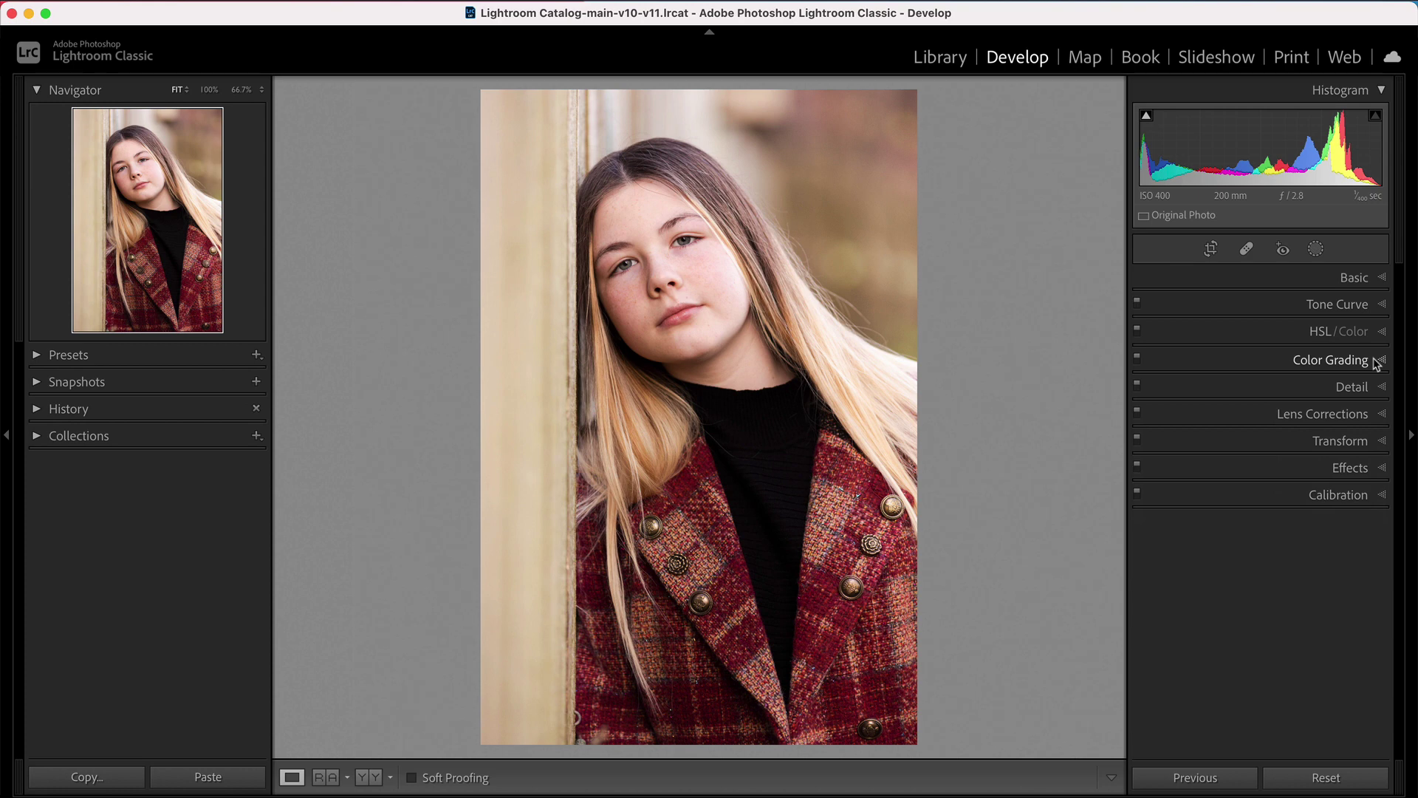
Step: Examine the Effects settings for vignetting and grain and the Calibration settings for the primary colors
{"action": "left_click", "coordinate": [1383, 468]}
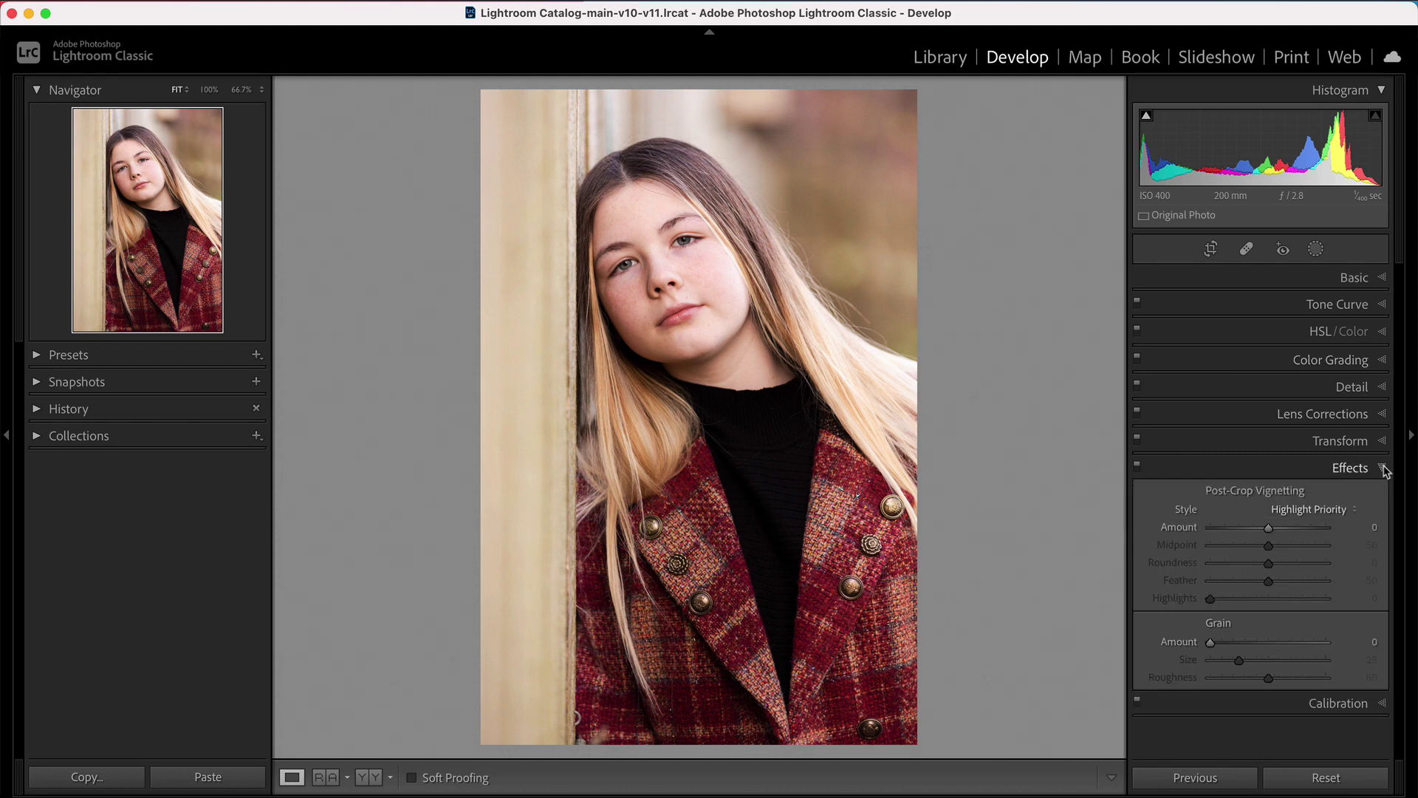
{"action": "left_click", "coordinate": [1383, 469]}
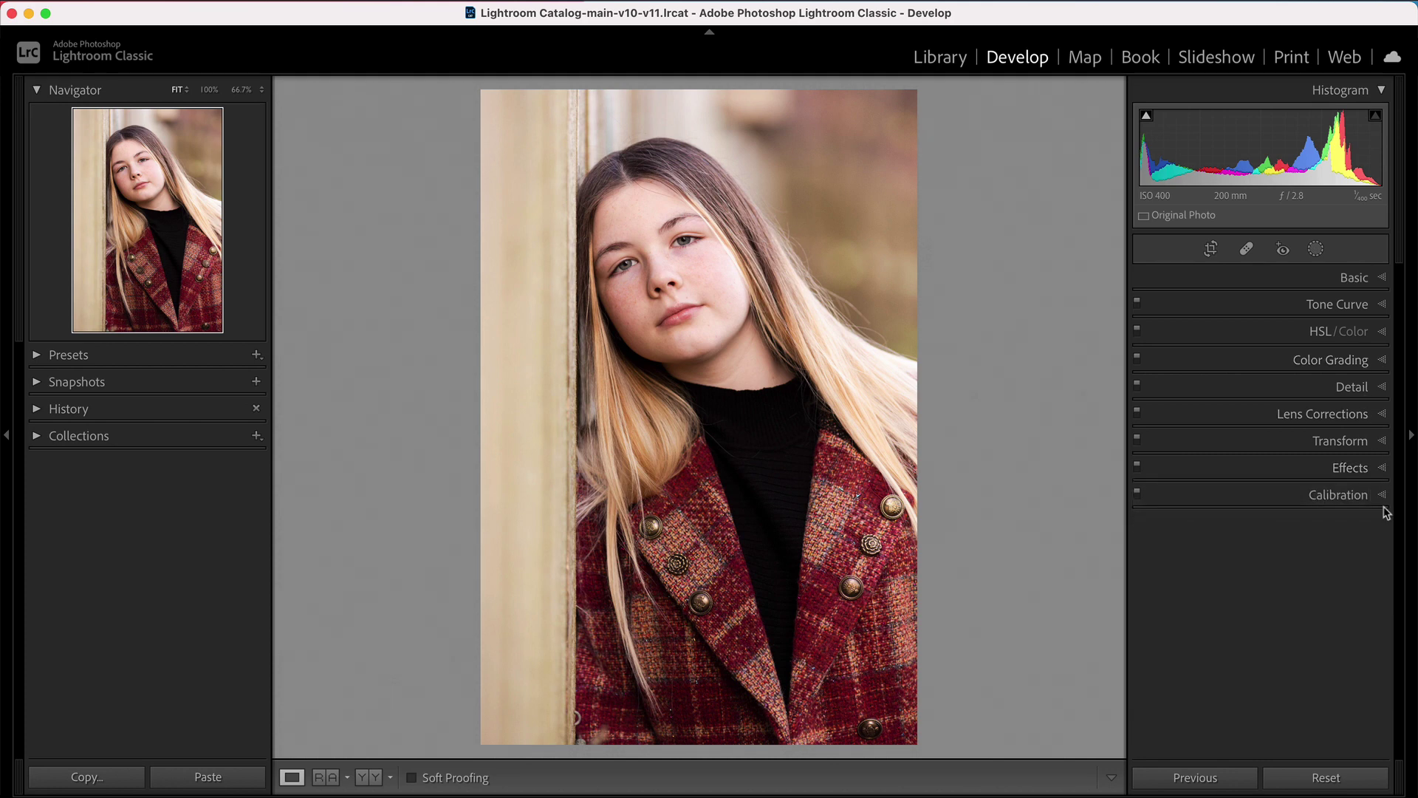
{"action": "left_click", "coordinate": [1383, 495]}
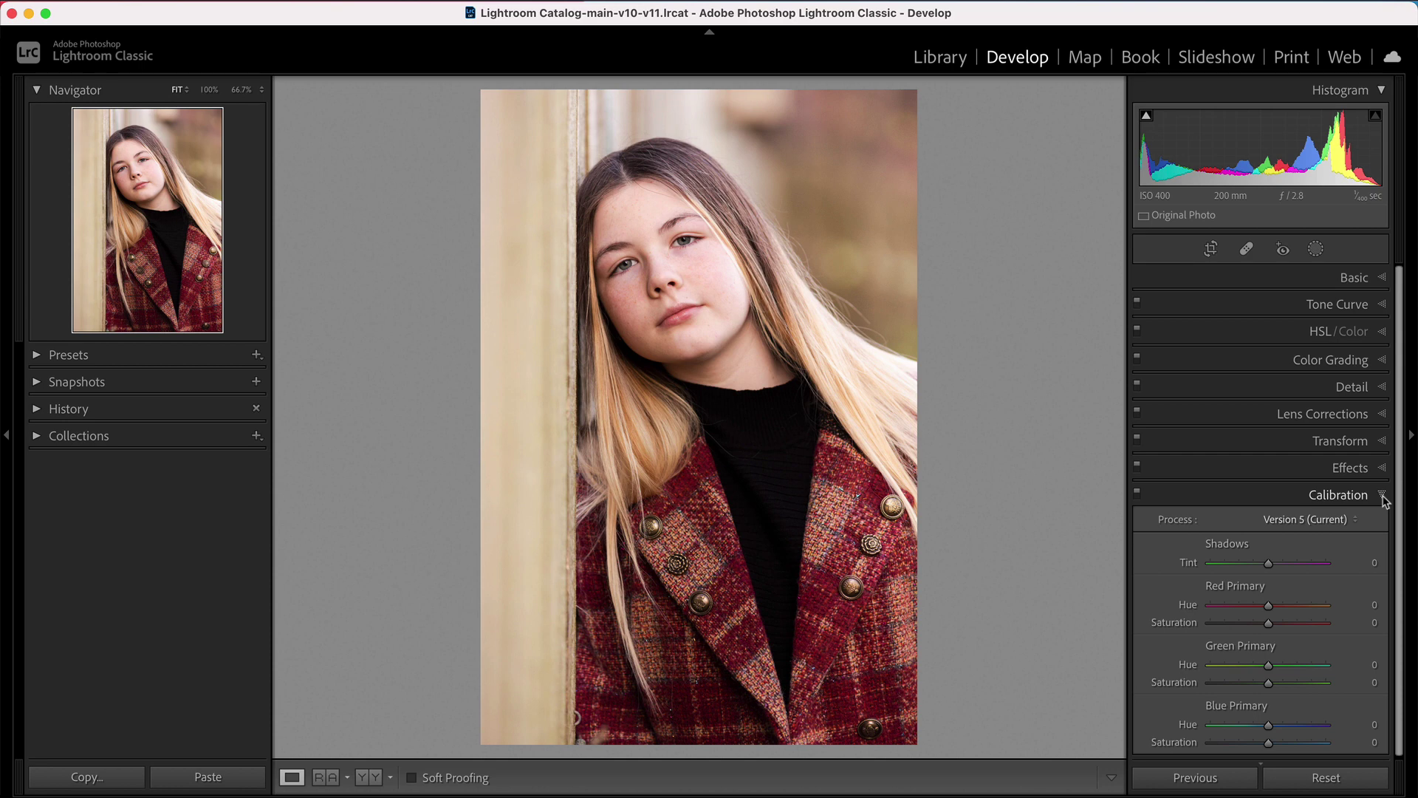
{"action": "left_click", "coordinate": [1383, 495]}
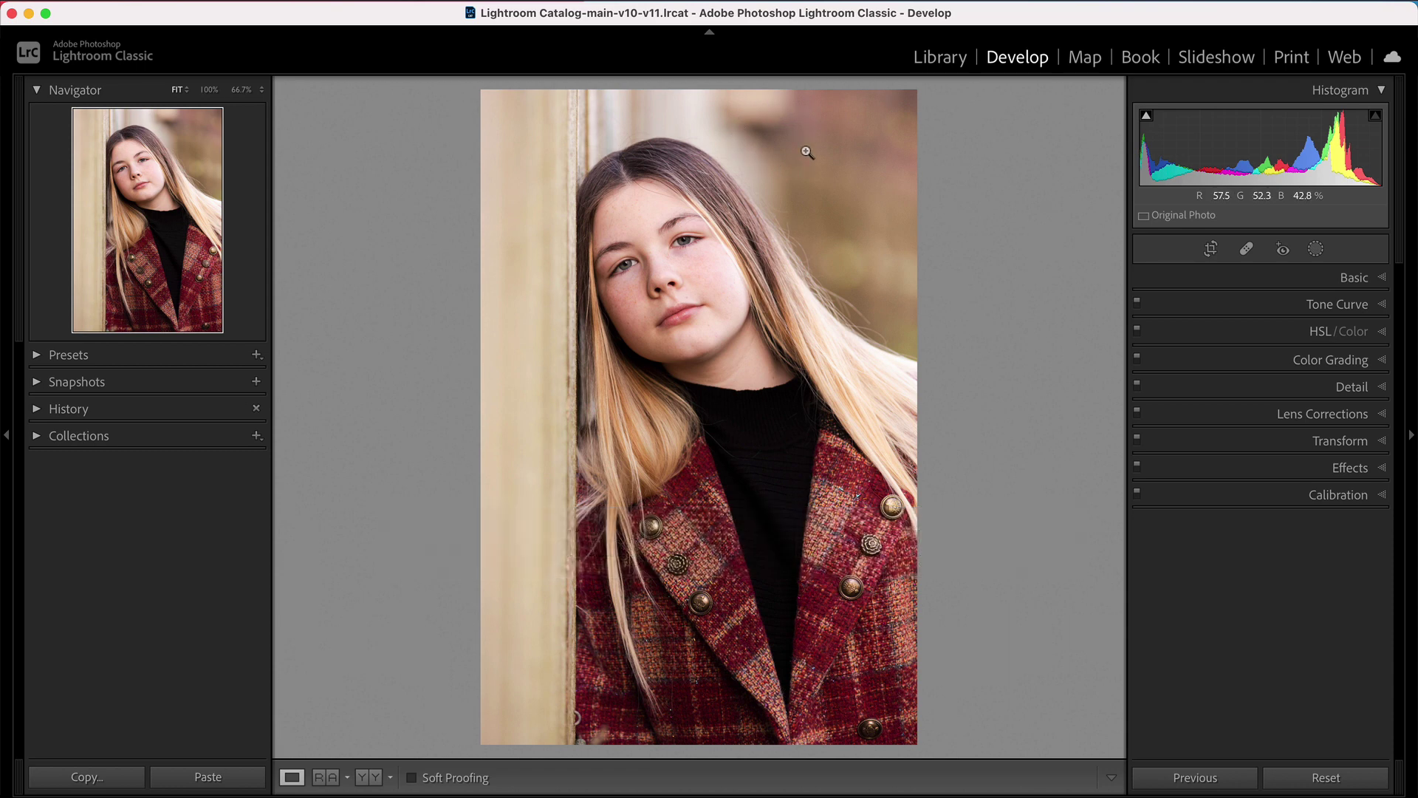
Step: Review the mask types available for a new mask on the portrait, and leave masking without adding one
{"action": "left_click", "coordinate": [1317, 250]}
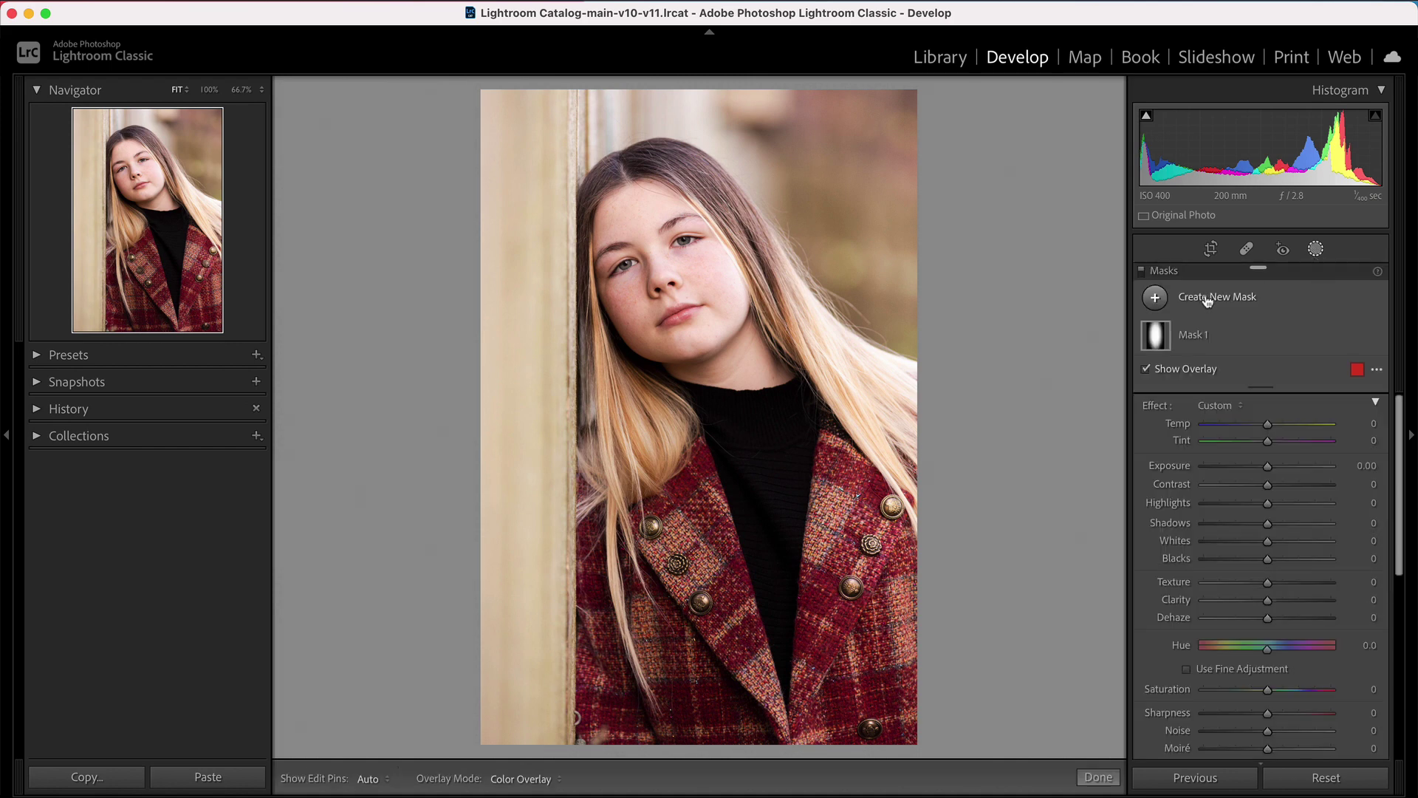
{"action": "left_click", "coordinate": [1154, 299]}
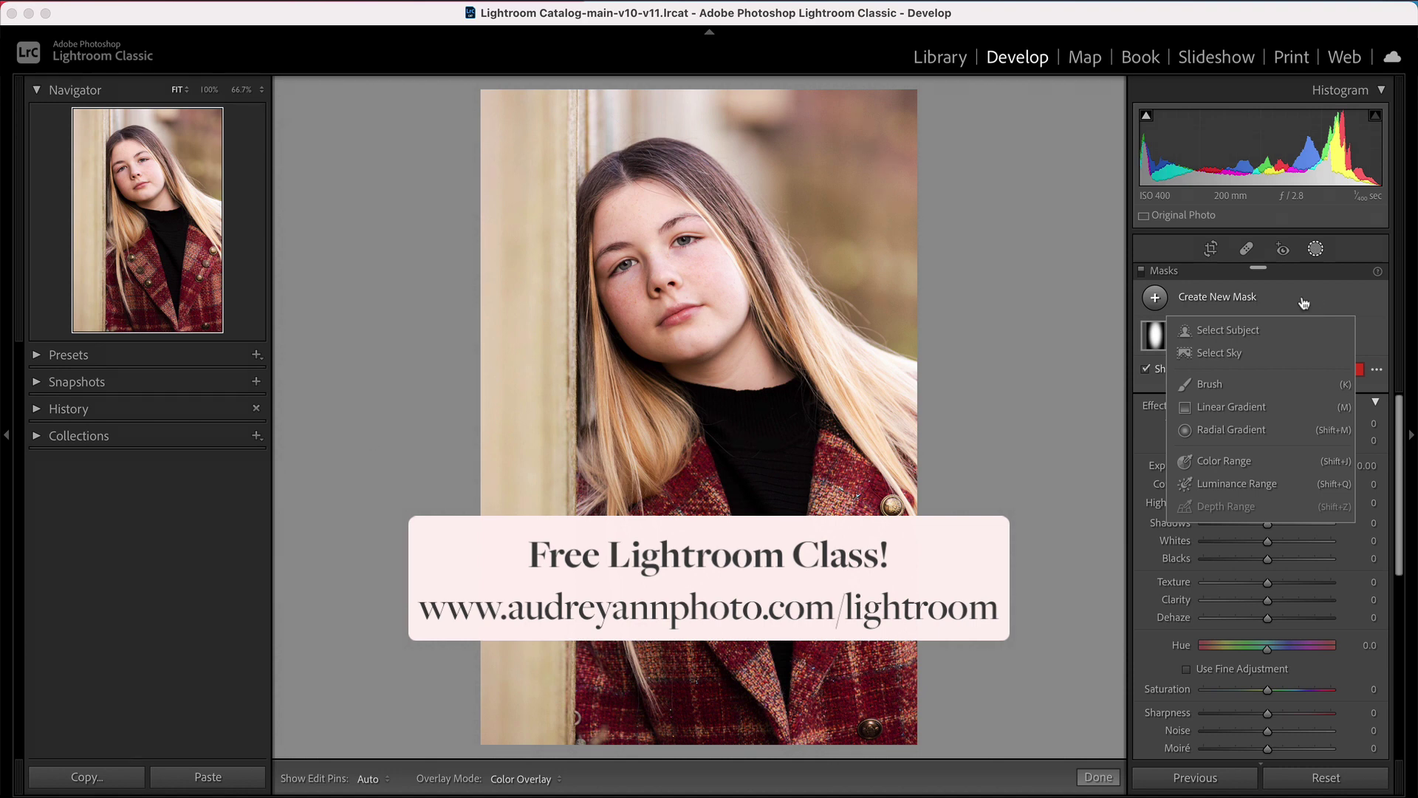
{"action": "left_click", "coordinate": [1317, 249]}
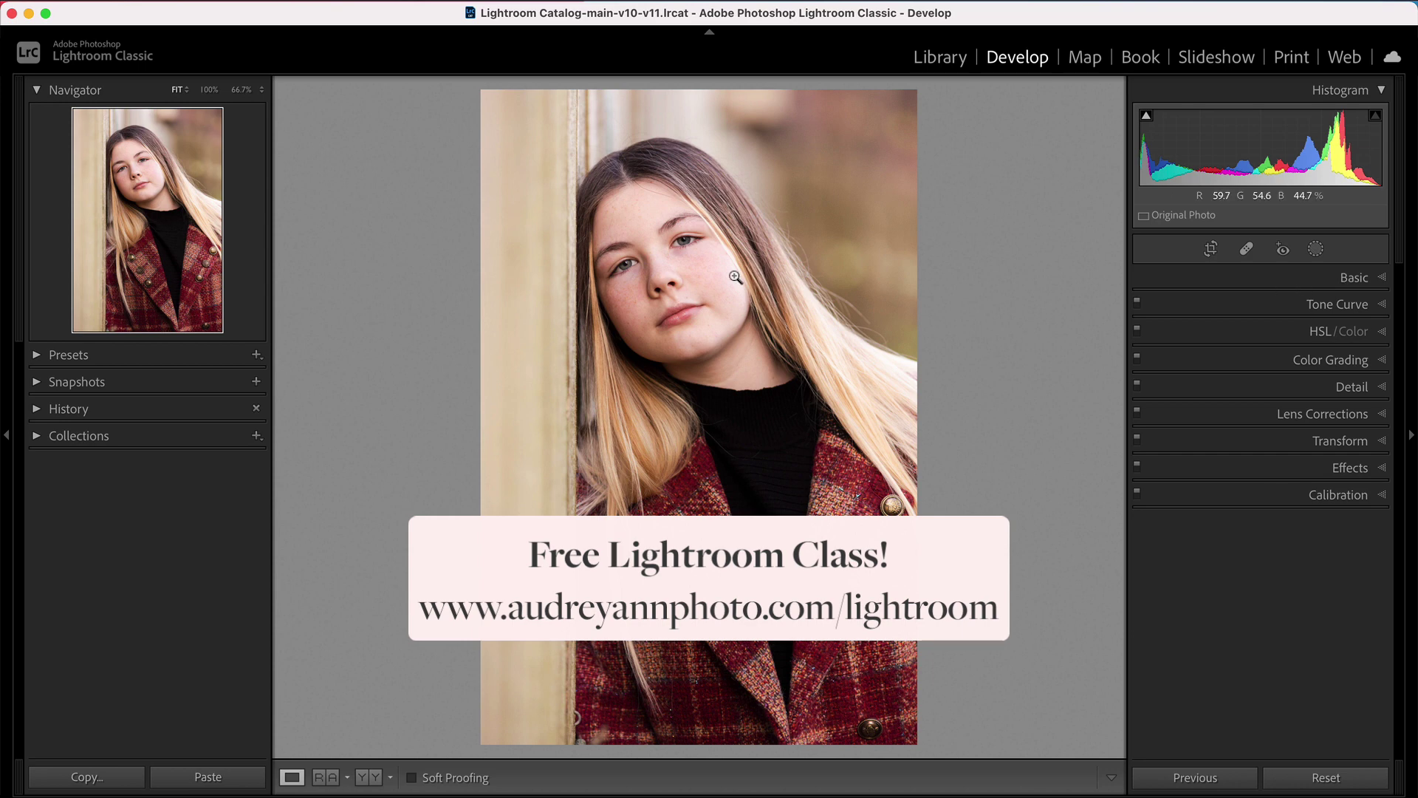
Step: Show the next photo at 100% and inspect the girl's skin, eyes and hair up close
{"action": "key", "text": "Right"}
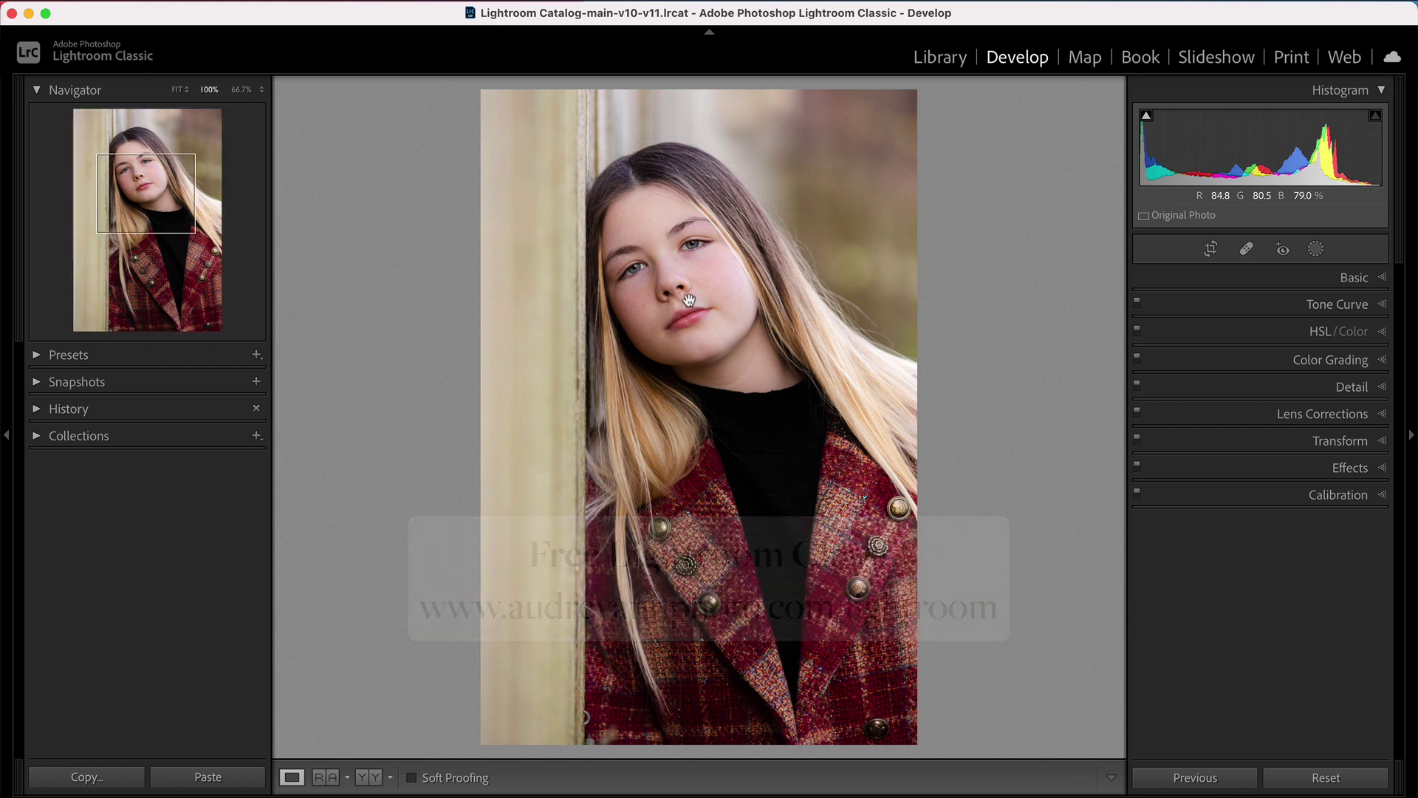
{"action": "left_click", "coordinate": [209, 89]}
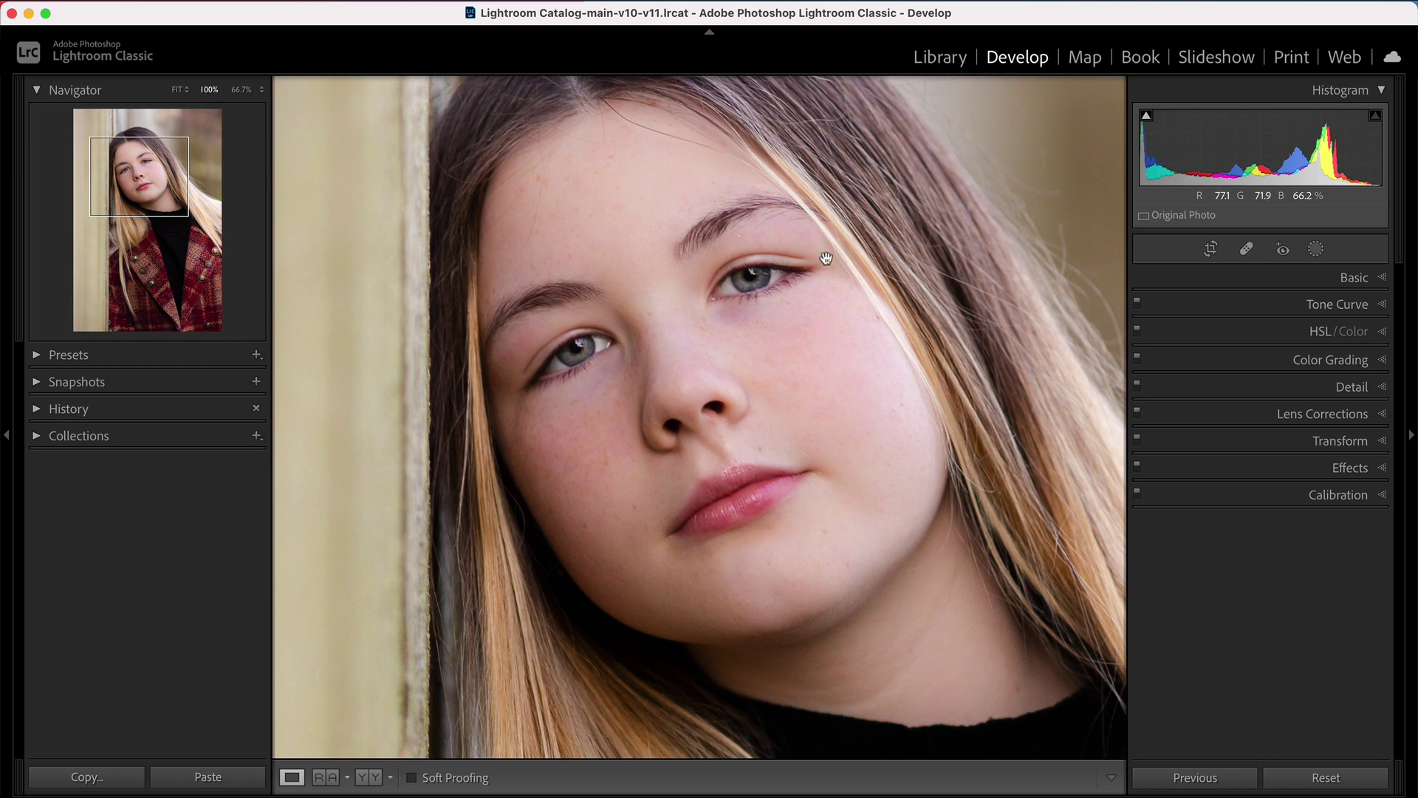
{"action": "left_click_drag", "start_coordinate": [820, 295], "coordinate": [775, 227]}
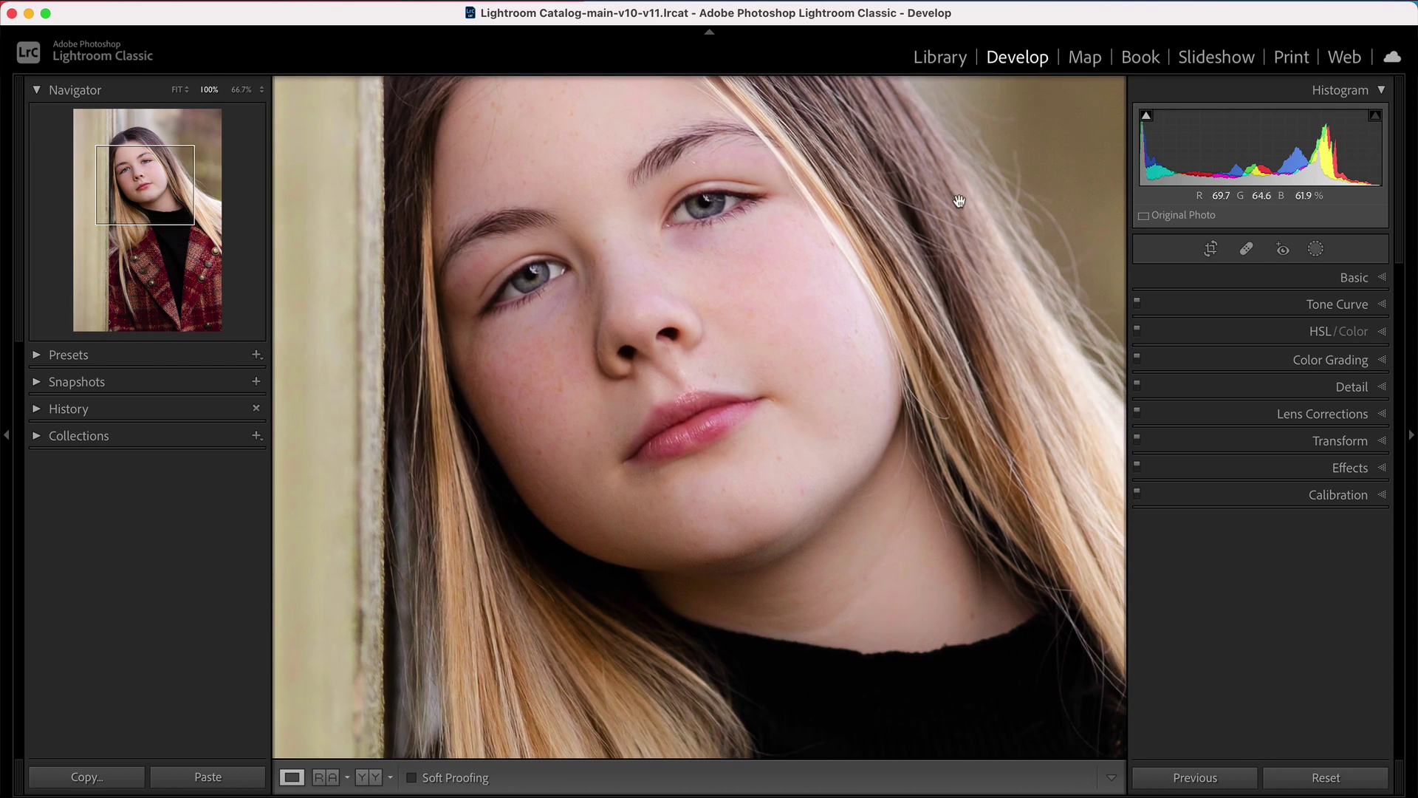
{"action": "left_click_drag", "start_coordinate": [955, 199], "coordinate": [1013, 278]}
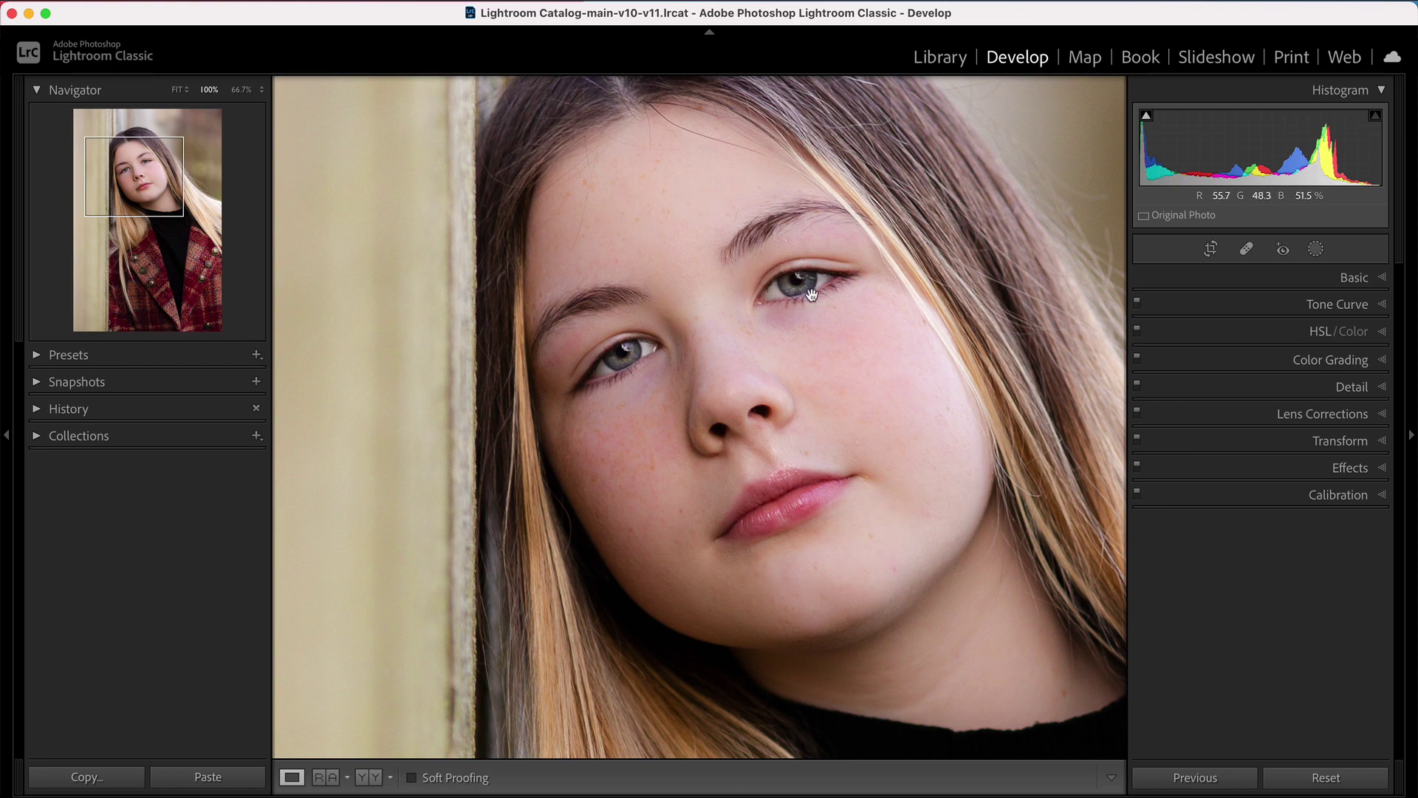
Step: Inspect the girl's lower face, neck and hair at 100%, and return to viewing the whole portrait
{"action": "left_click_drag", "start_coordinate": [871, 396], "coordinate": [823, 331]}
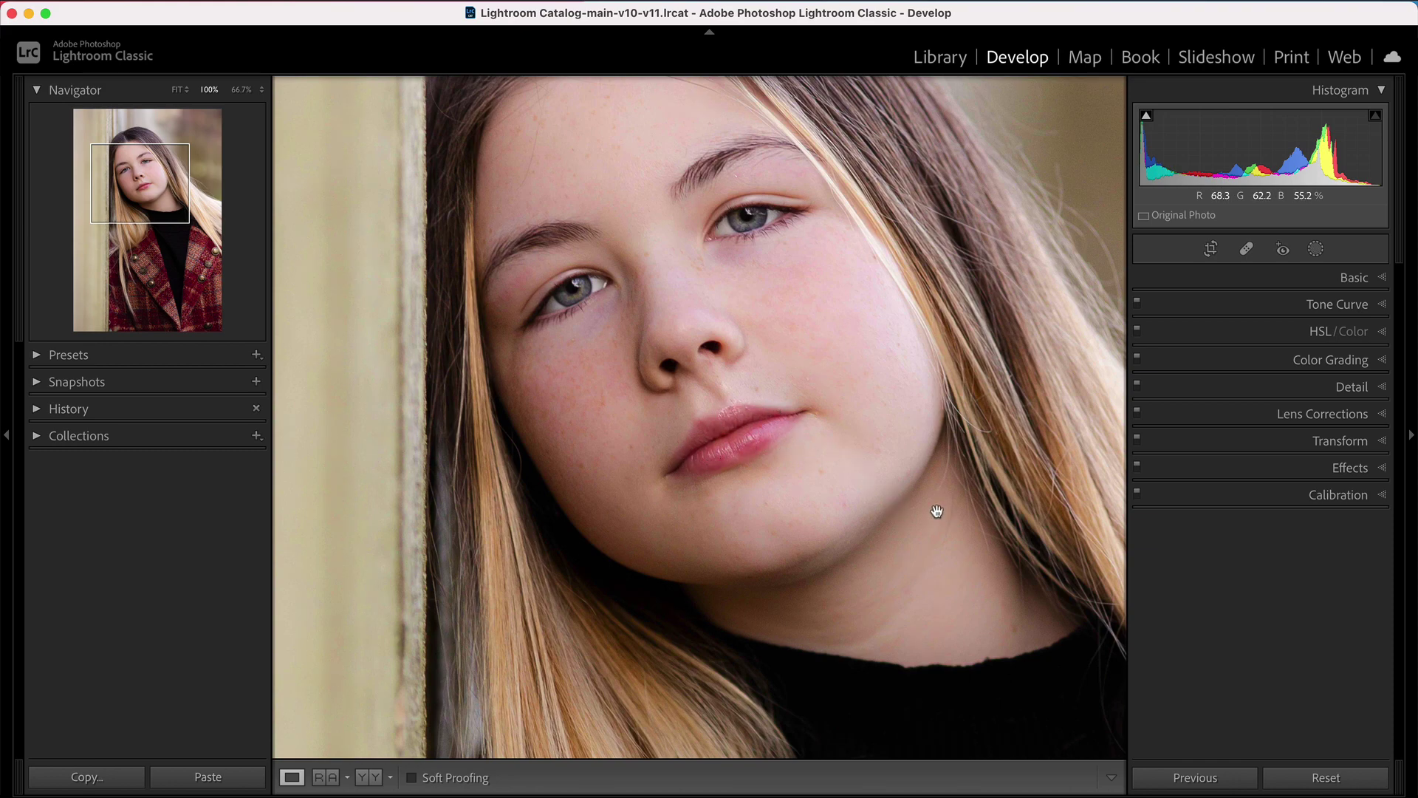
{"action": "left_click", "coordinate": [926, 452]}
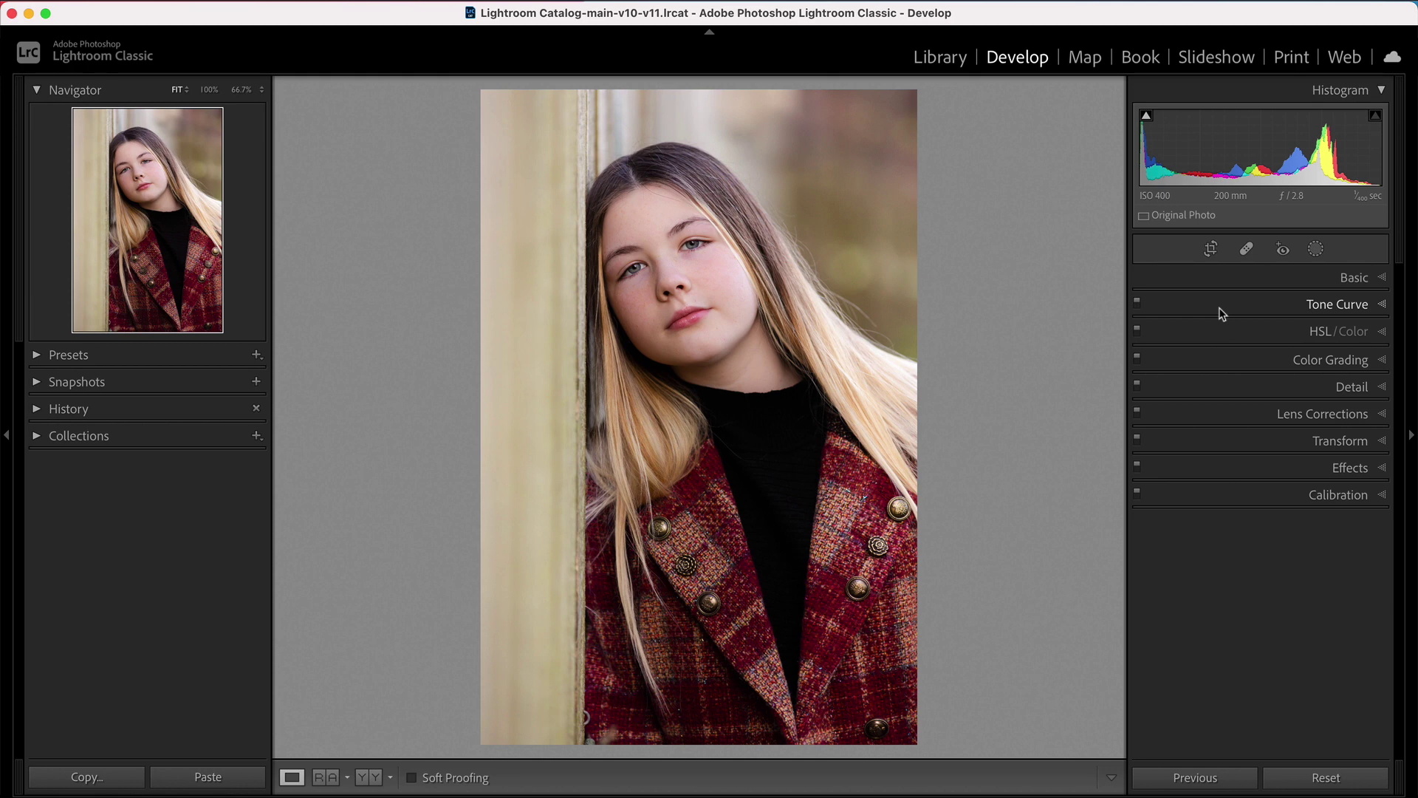
Step: Review the export settings for the portrait from the Library module, and leave the export dialog without exporting
{"action": "left_click", "coordinate": [928, 62]}
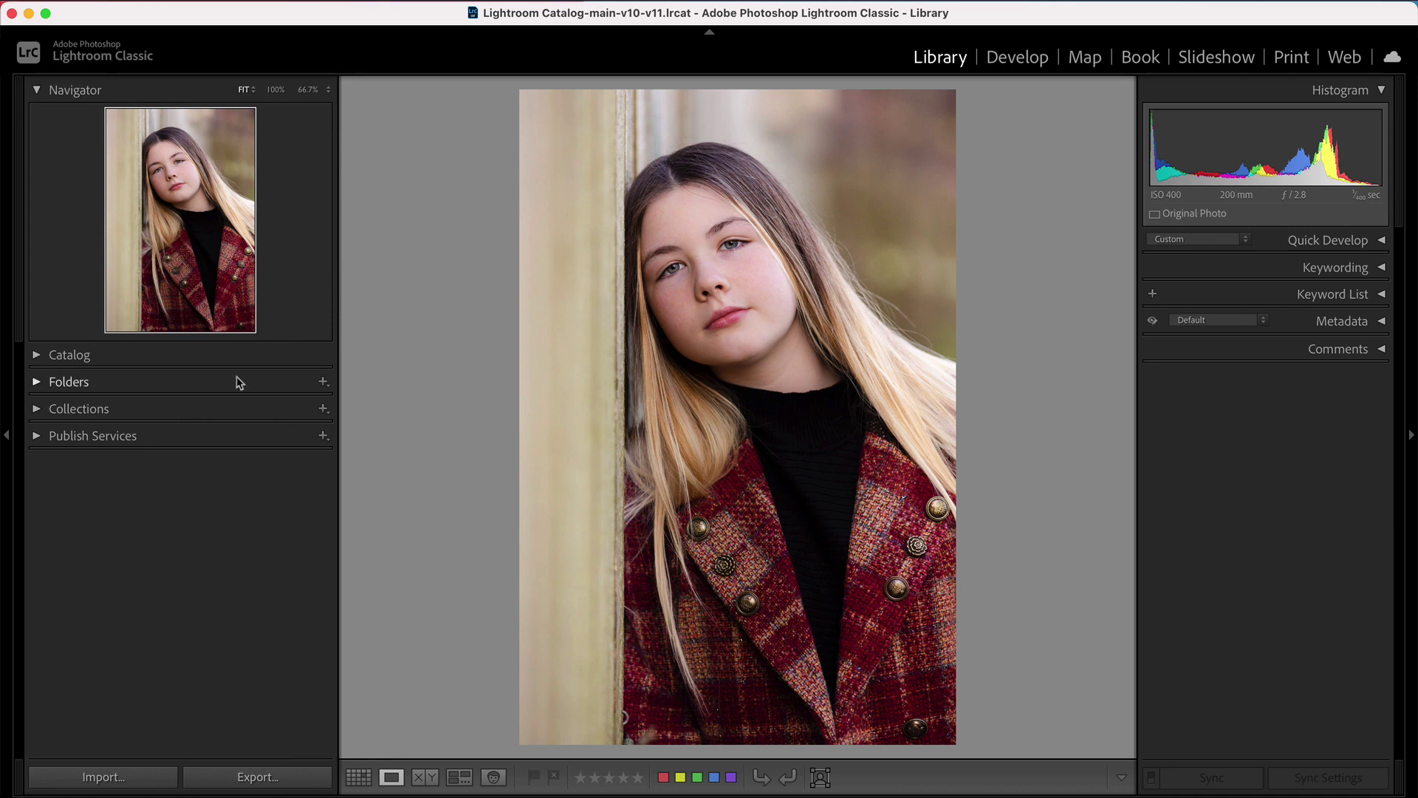
{"action": "left_click", "coordinate": [277, 778]}
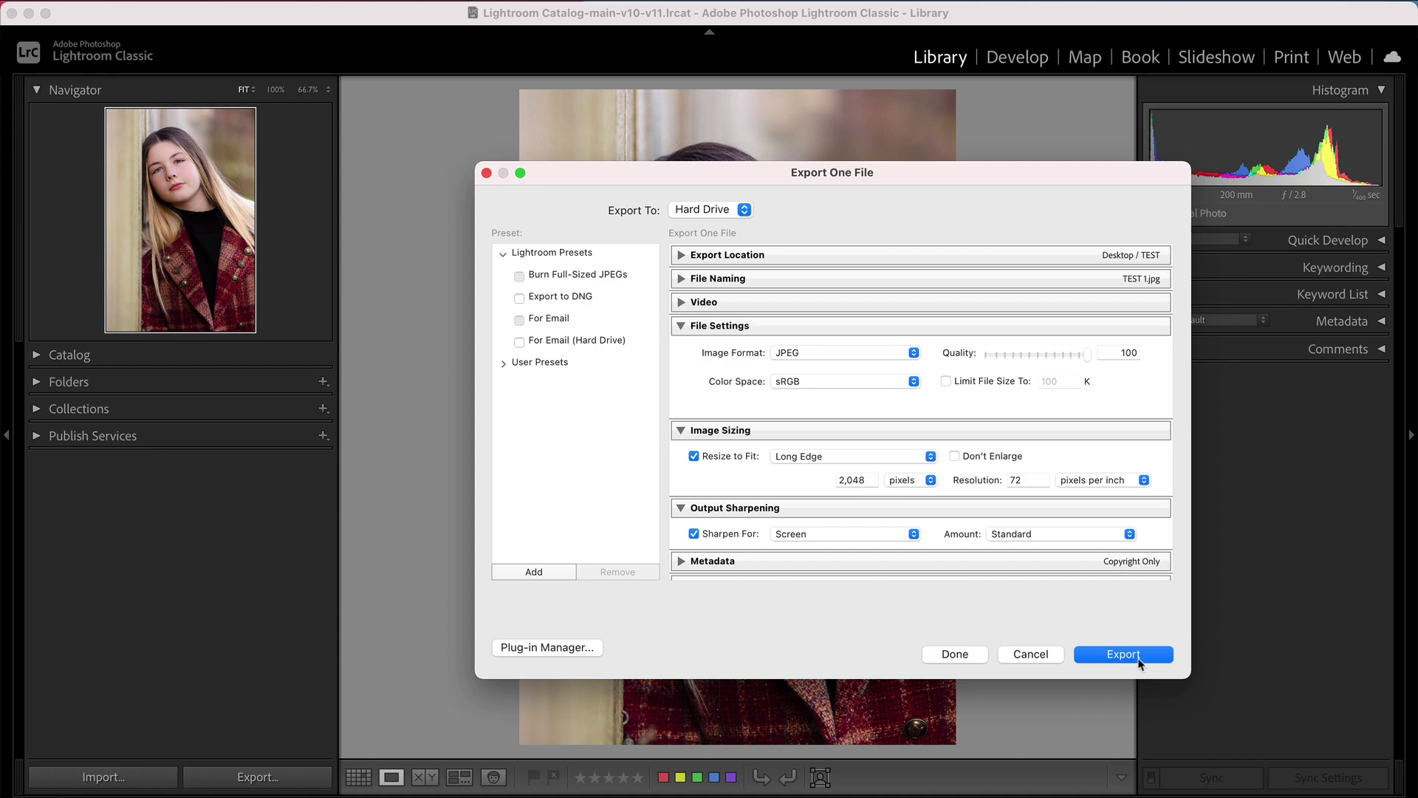
{"action": "left_click", "coordinate": [1025, 654]}
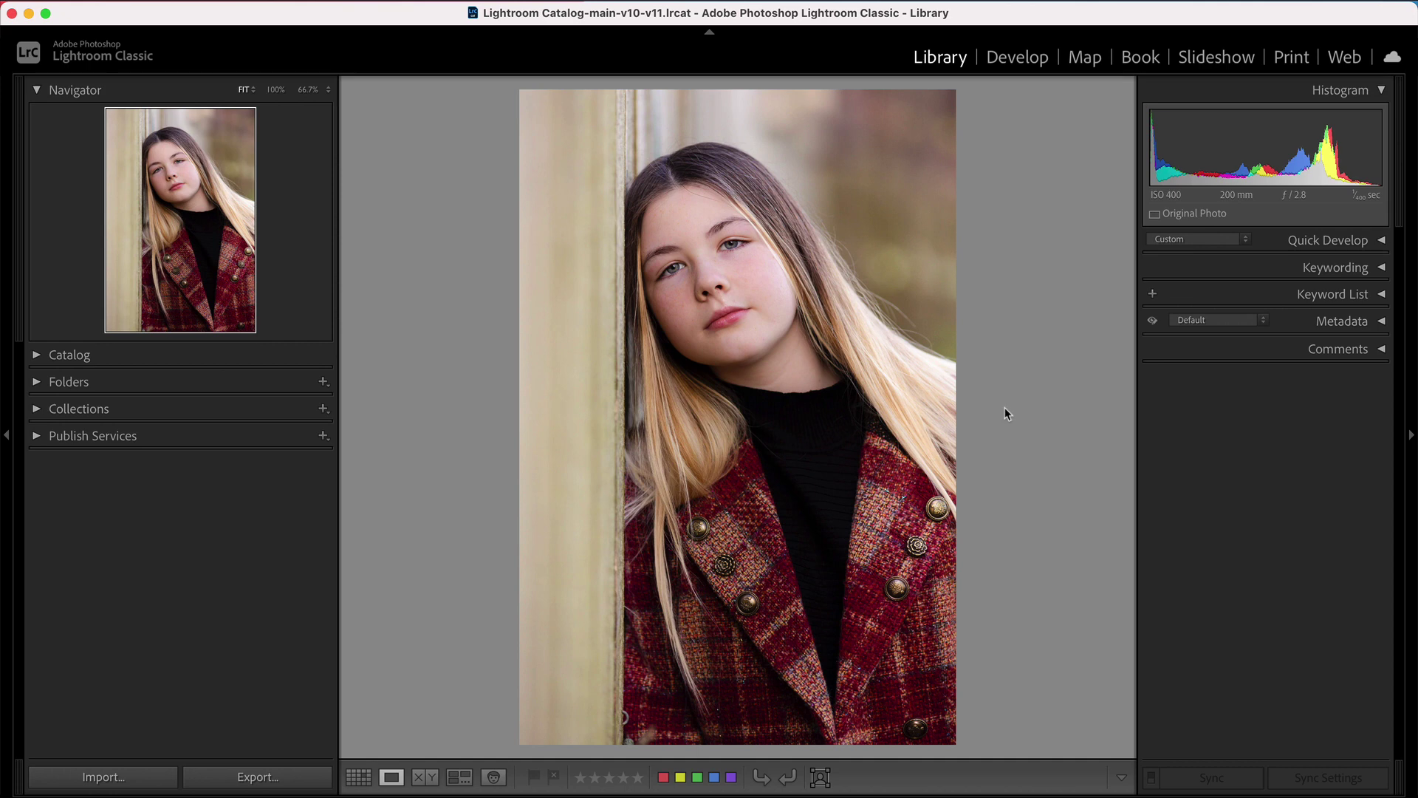
Step: Examine the available publish services and the collection sets, including the yearly photo books, and collapse both lists
{"action": "left_click", "coordinate": [36, 435]}
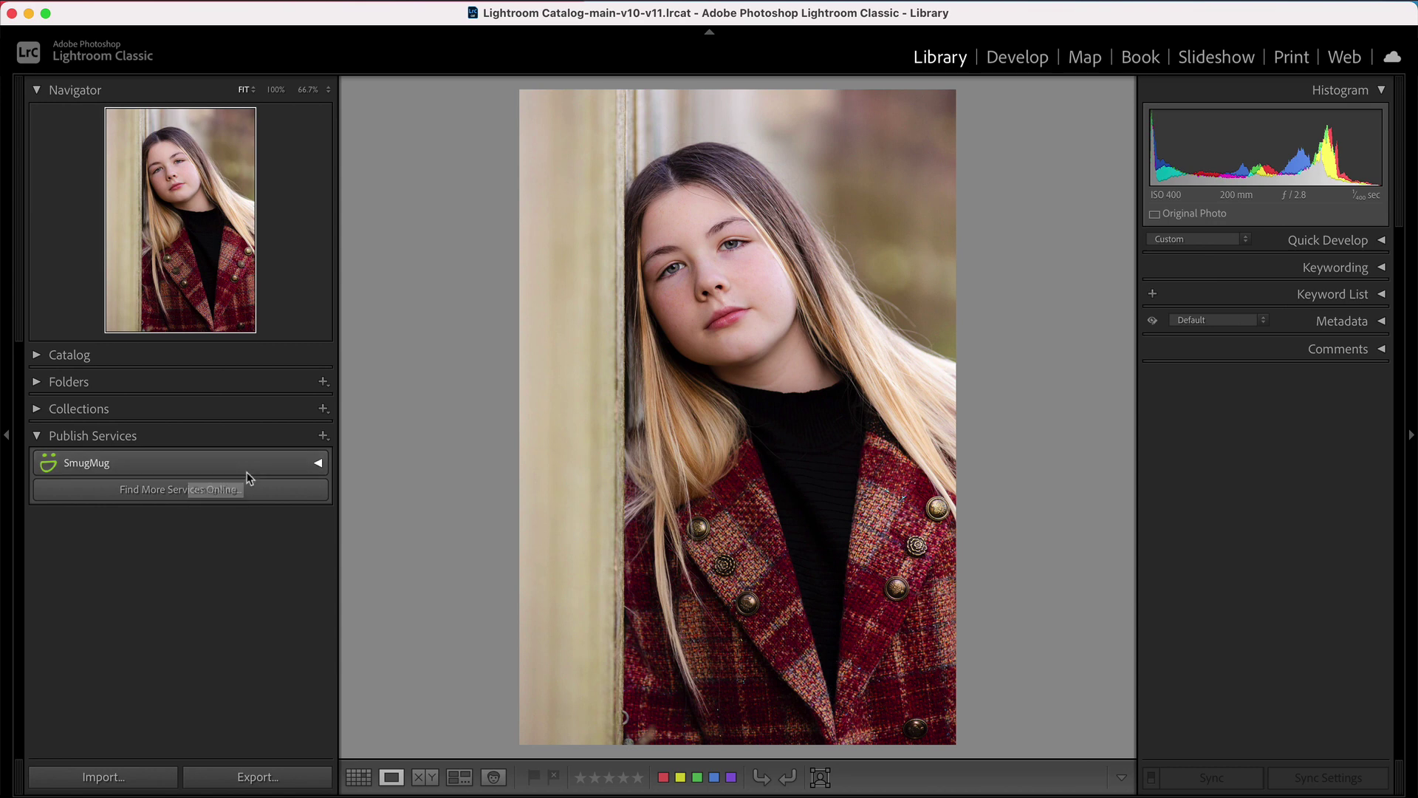
{"action": "left_click", "coordinate": [38, 437]}
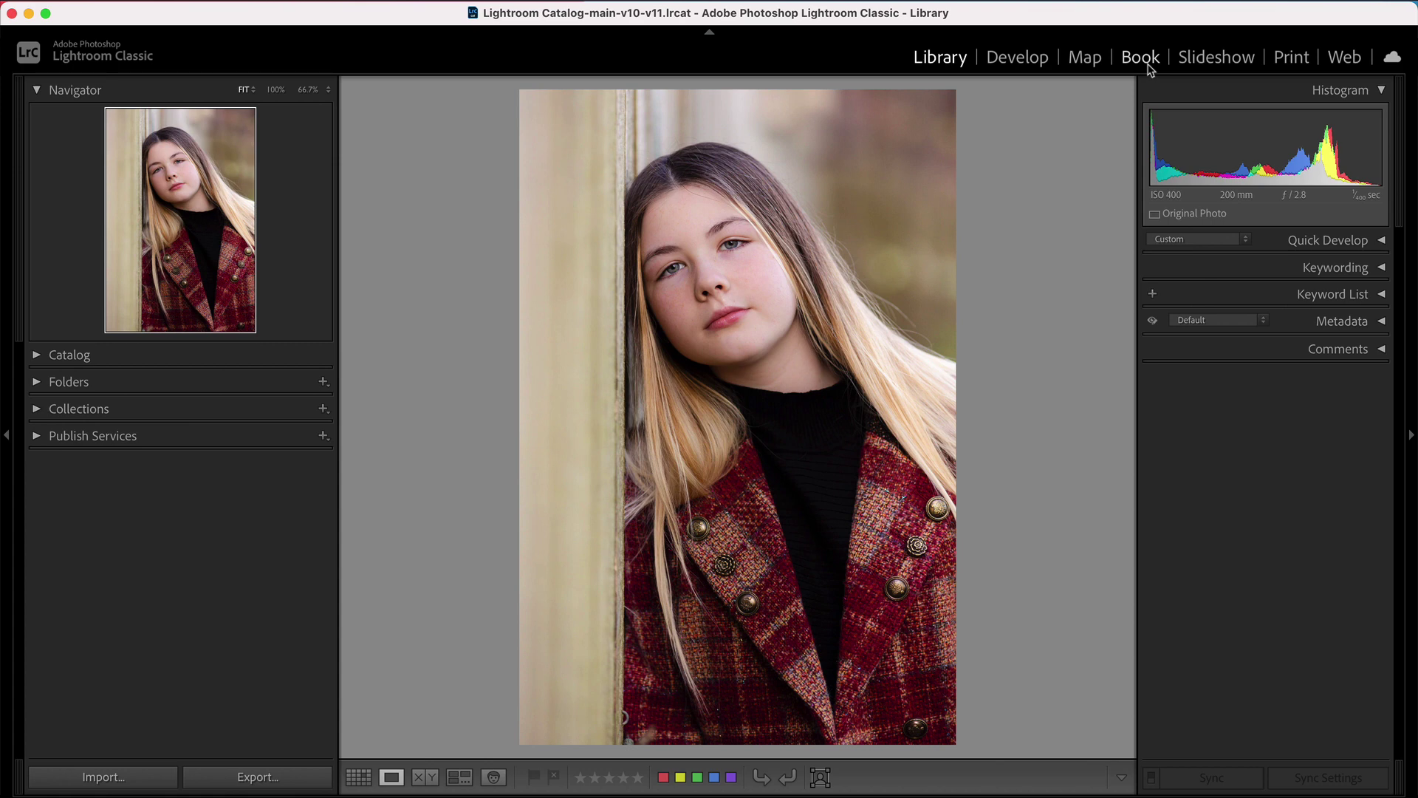
{"action": "left_click", "coordinate": [36, 409]}
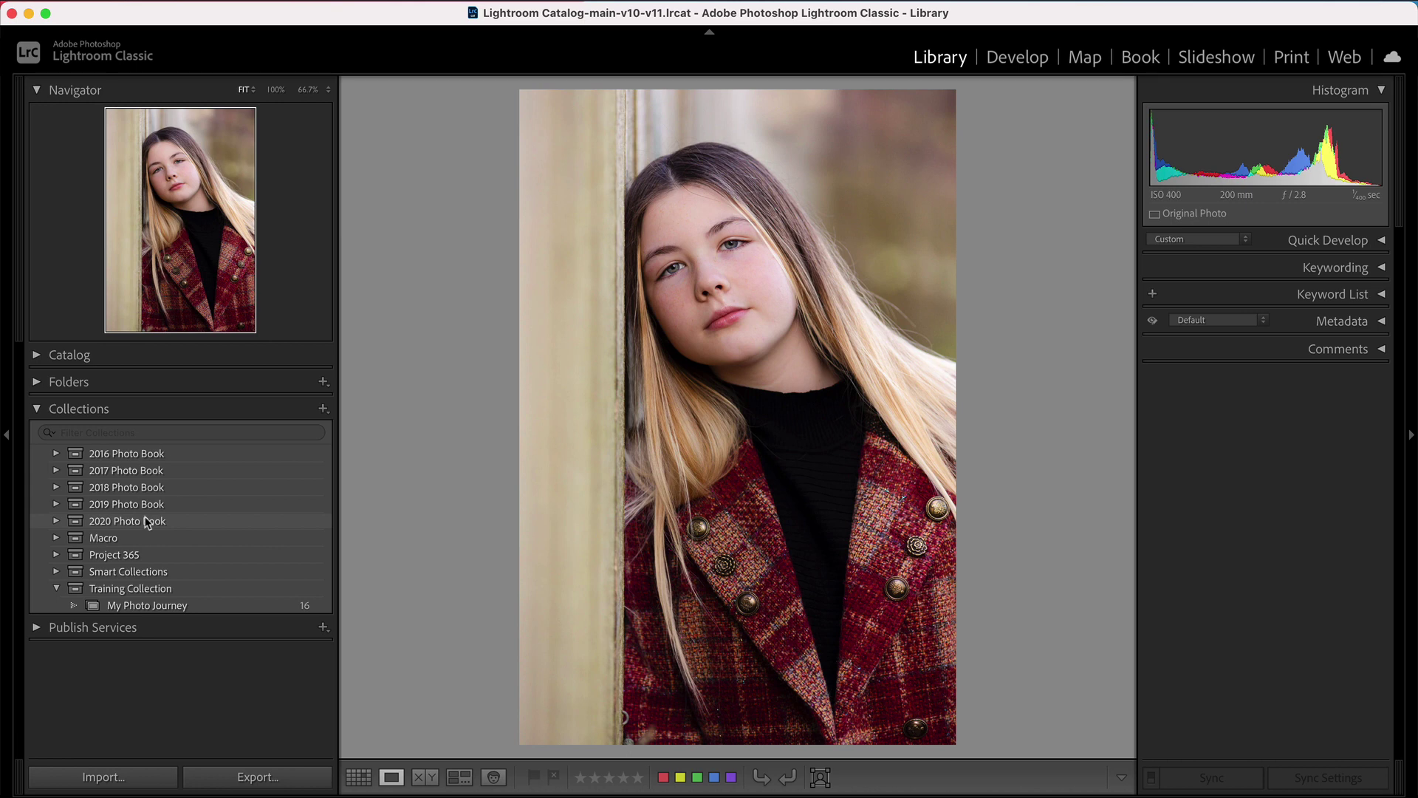
{"action": "left_click", "coordinate": [35, 408]}
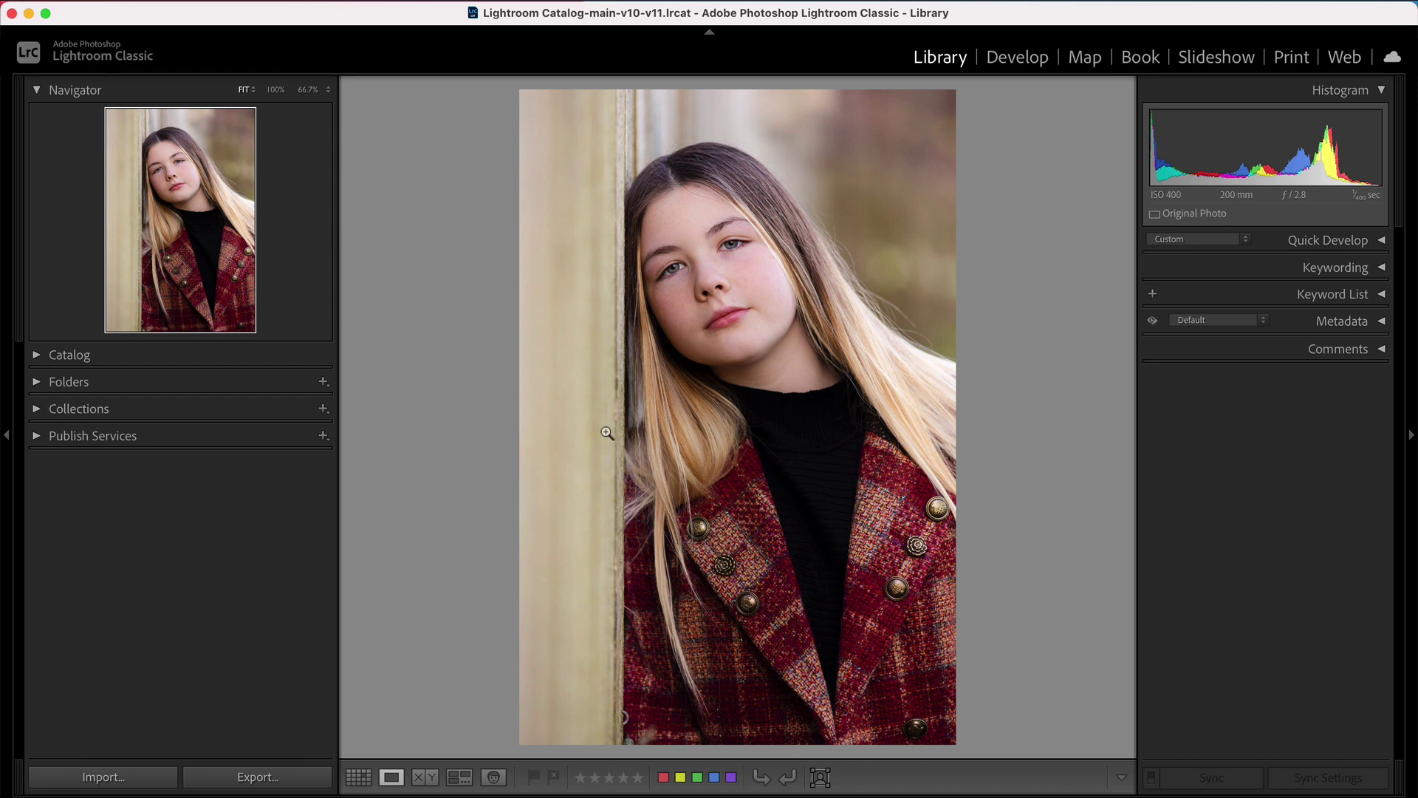
{"action": "left_click", "coordinate": [37, 409]}
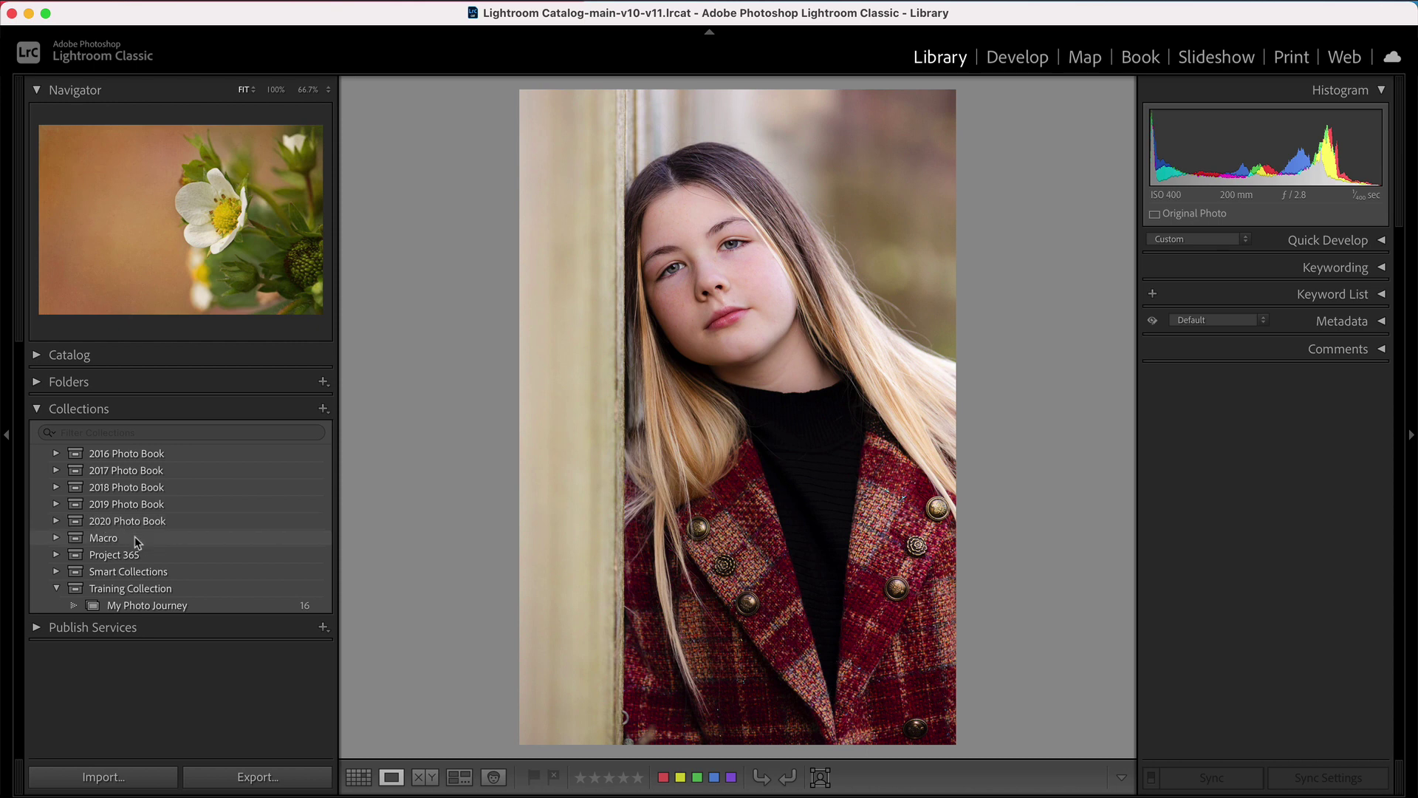
{"action": "left_click", "coordinate": [36, 410]}
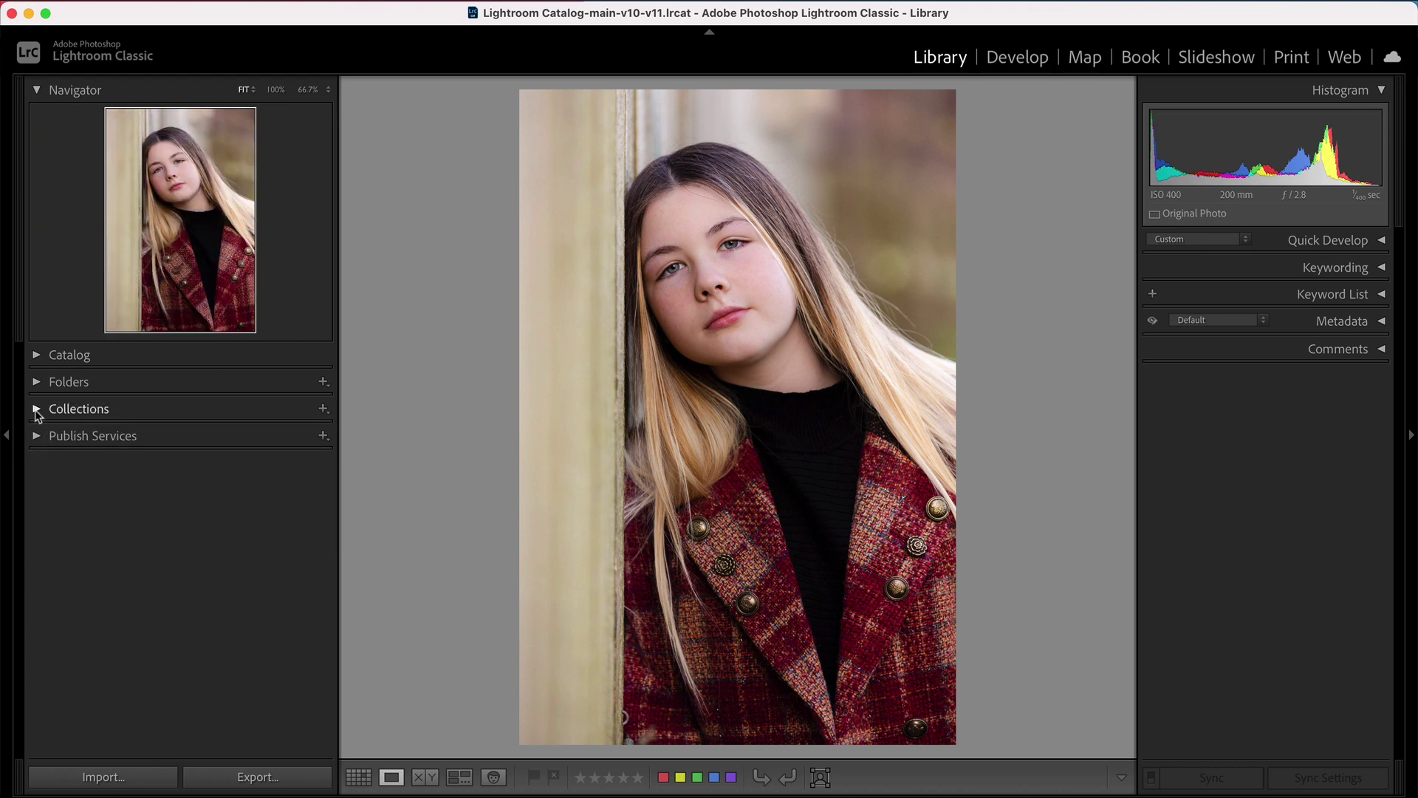